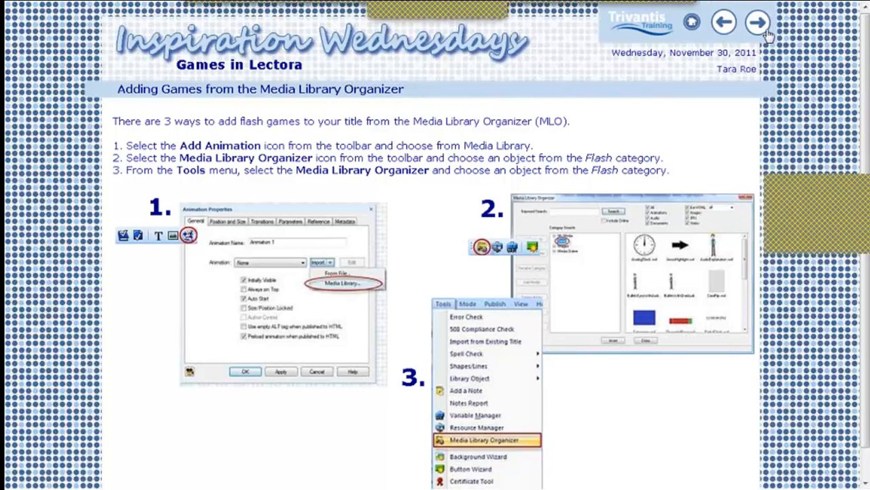
Open the Utilizing Flash Commands page and view the list of all Flash Commands
click(759, 24)
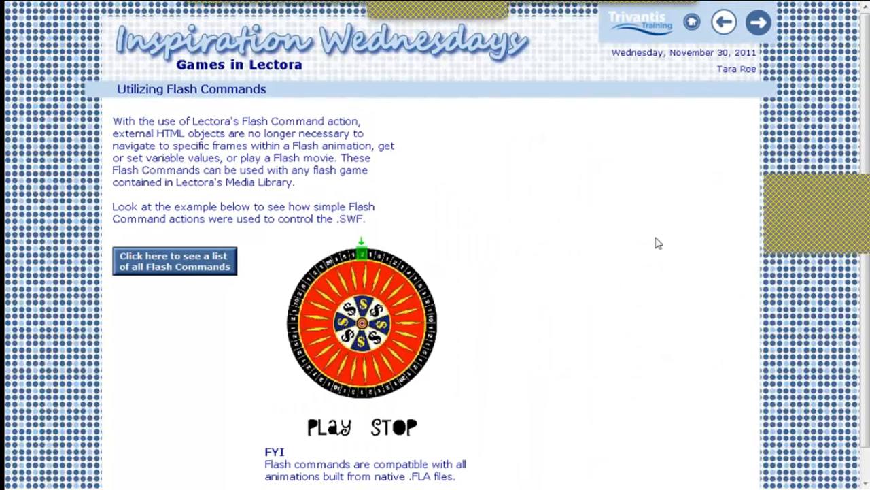
scroll(612, 276, down, 1)
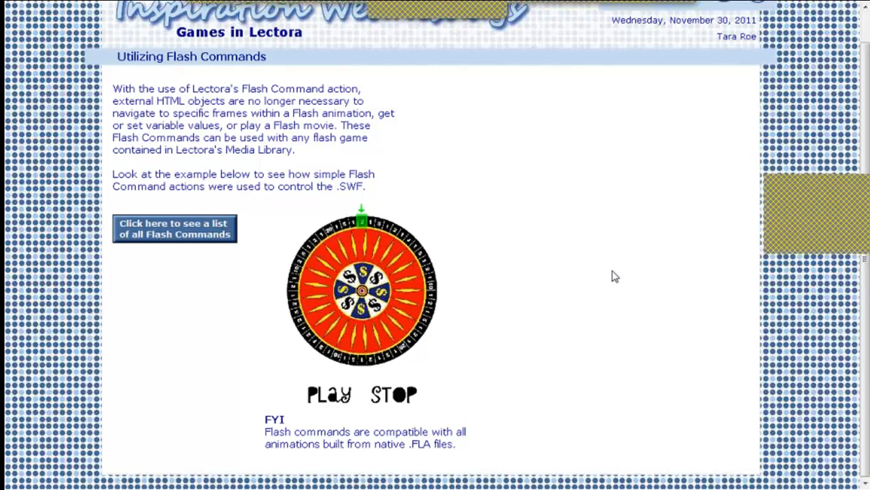
click(192, 229)
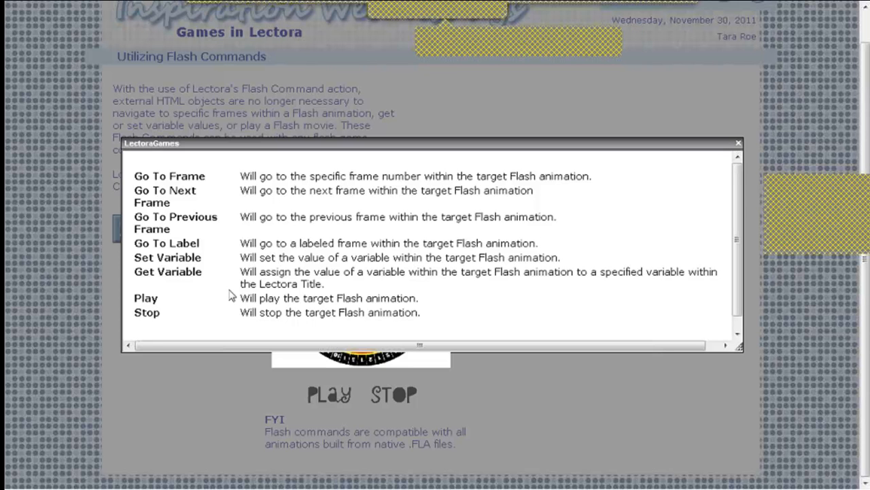
click(738, 146)
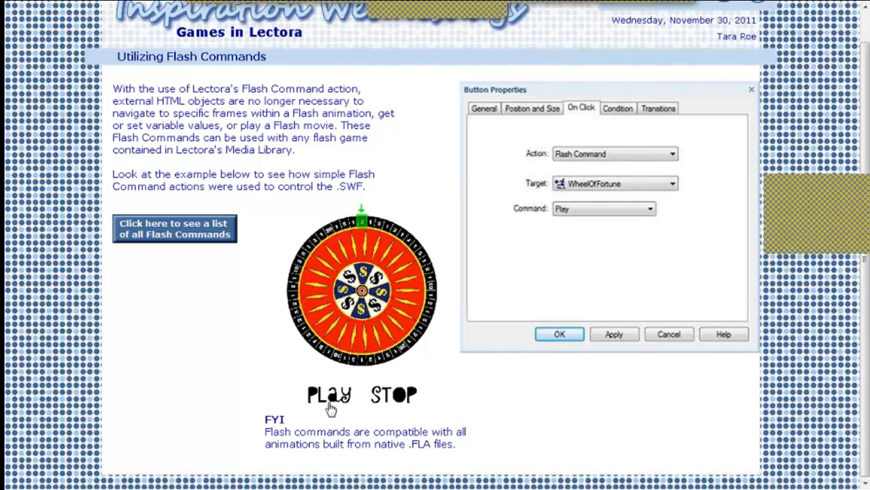
Spin the wheel and stop it using the page's PLAY and STOP controls
click(330, 396)
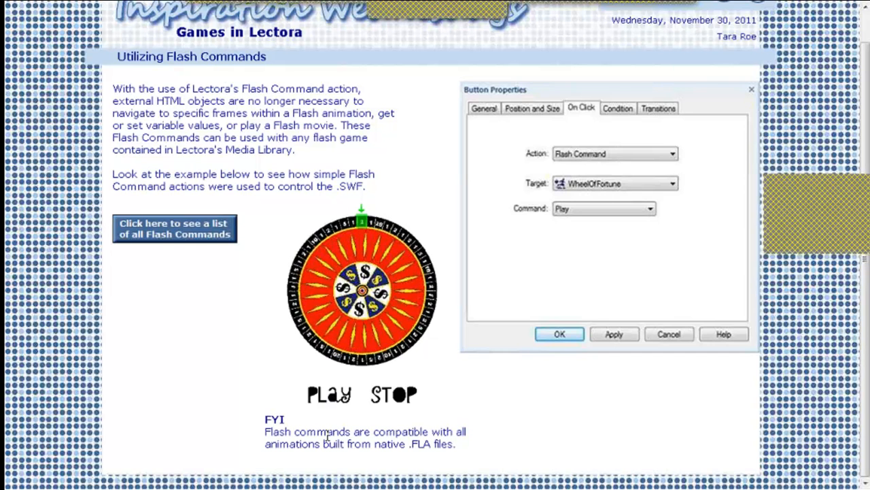
click(400, 402)
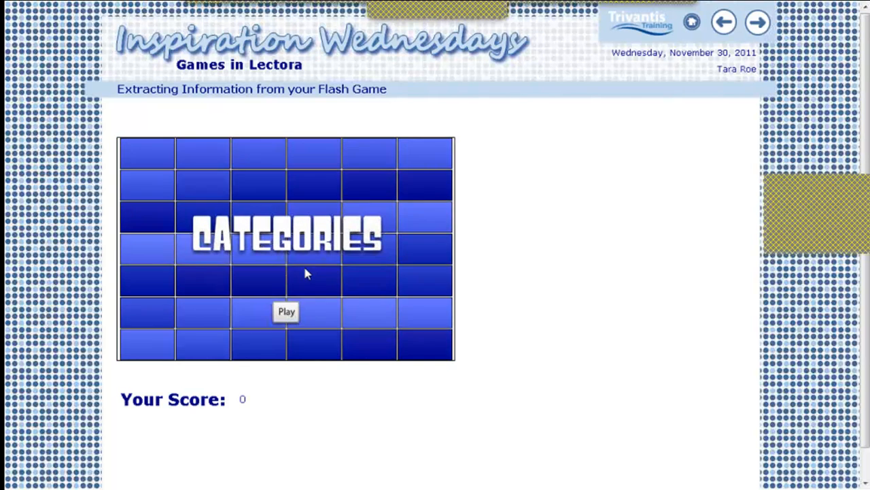
Start the Categories game and answer the Trivantis Trivia 400 question correctly, then close the result
click(286, 313)
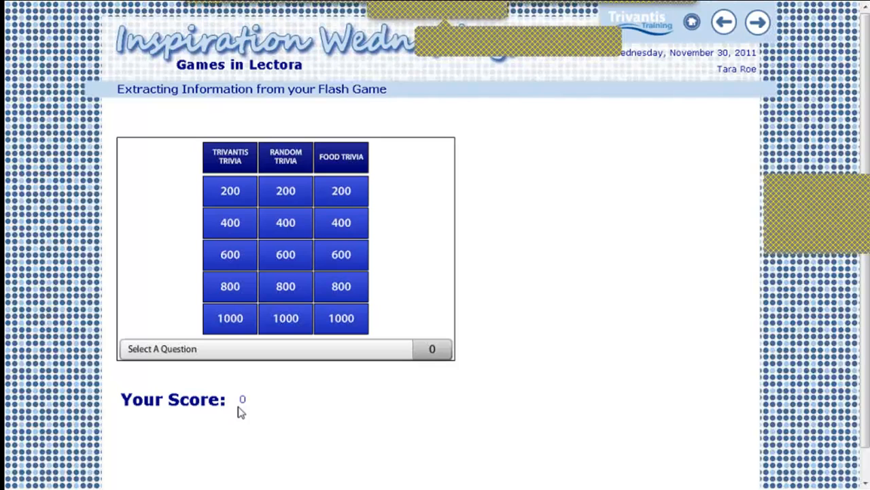
click(228, 227)
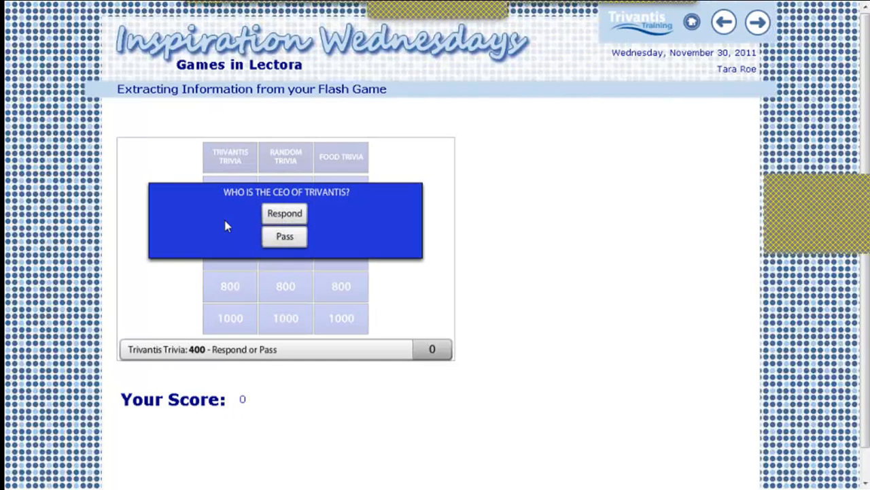
click(282, 214)
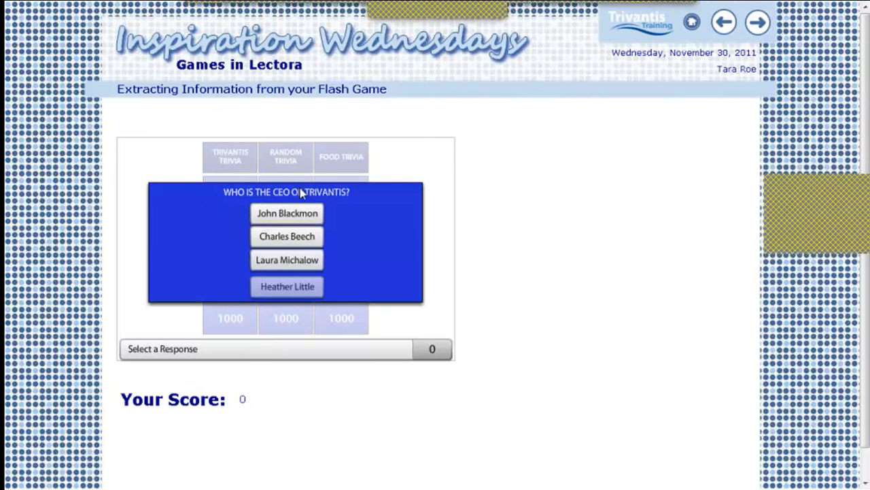
click(294, 237)
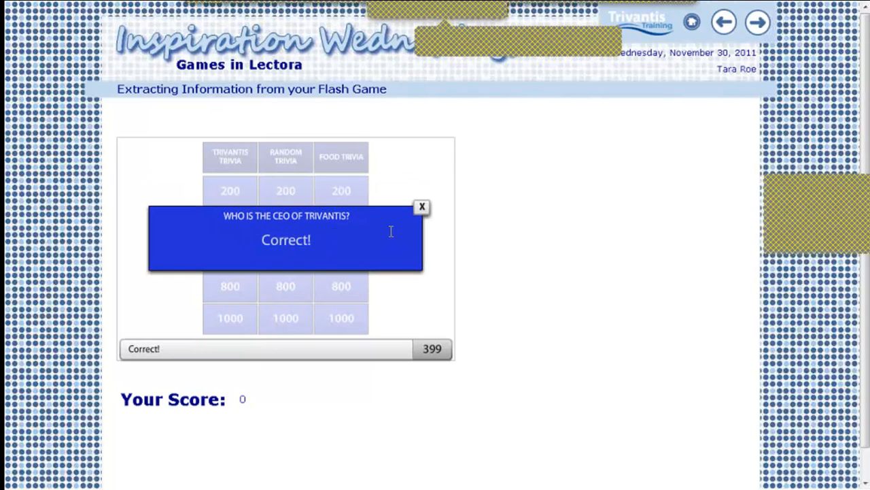
click(422, 207)
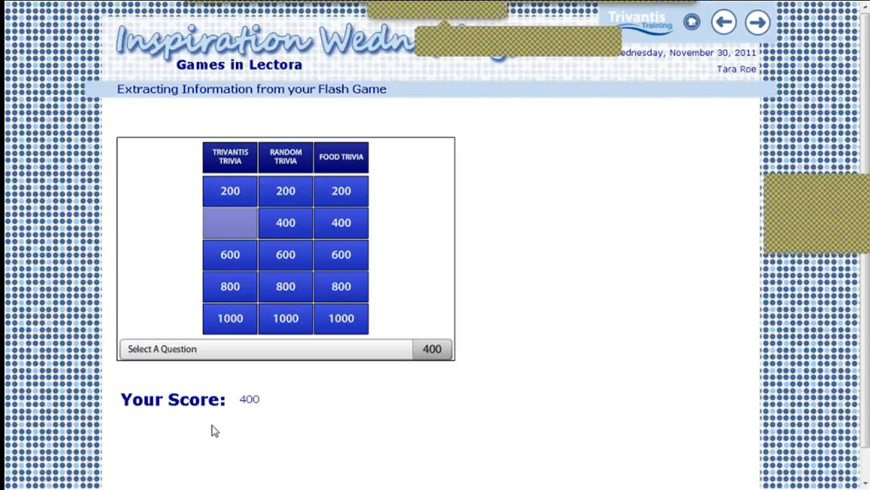
Answer the Trivantis Trivia 600 question with Coursemill and close the result
click(246, 257)
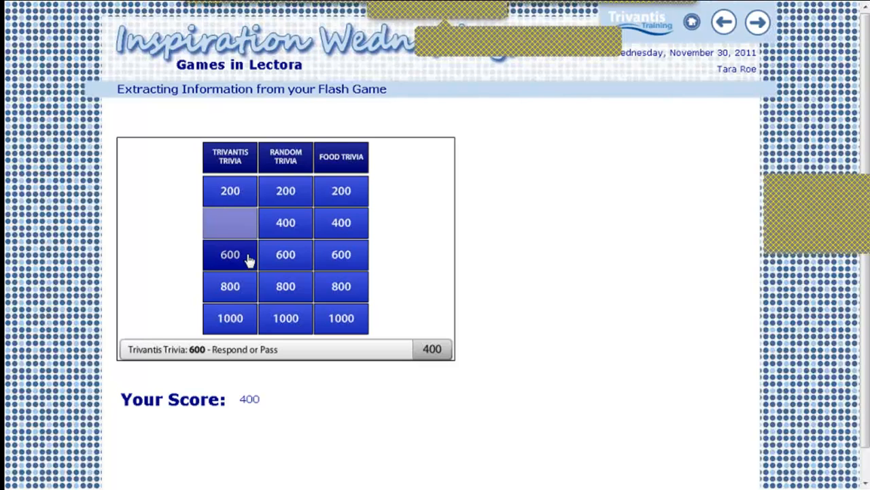
click(291, 215)
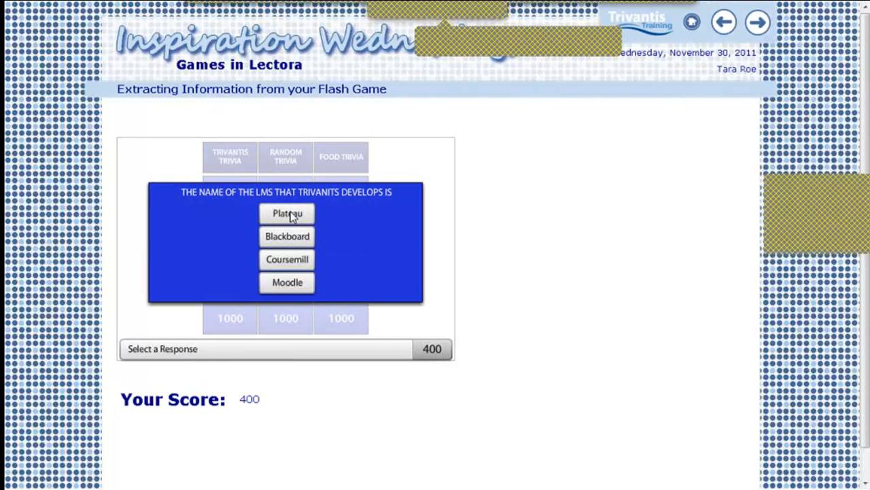
click(296, 260)
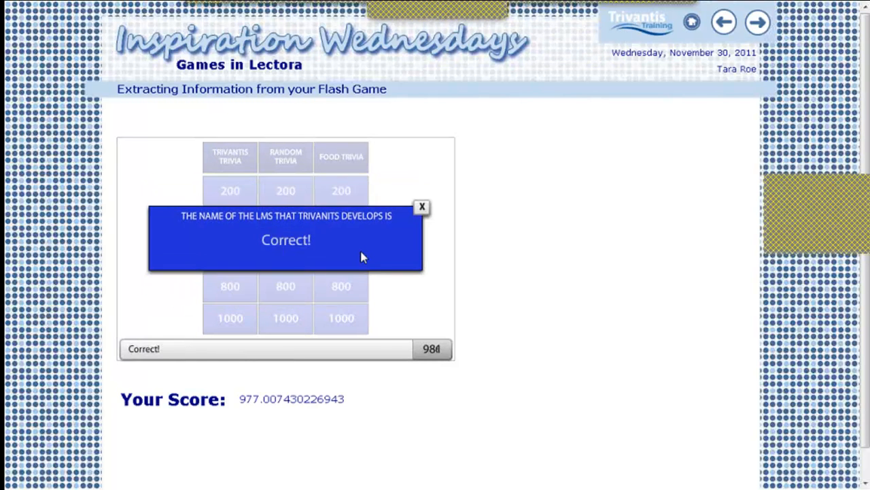
click(422, 207)
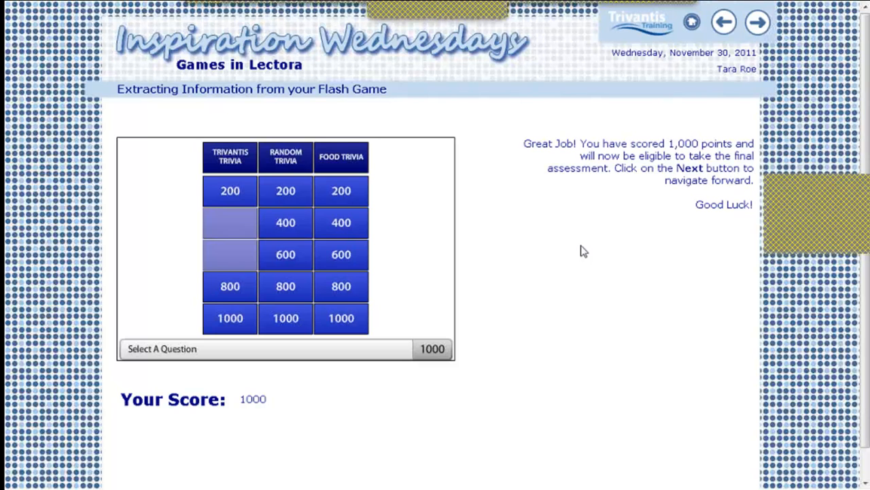
Switch to Lectora Inspire and select the Categories game on the HANDS ON - Flash Commands page
mouse_move(775, 6)
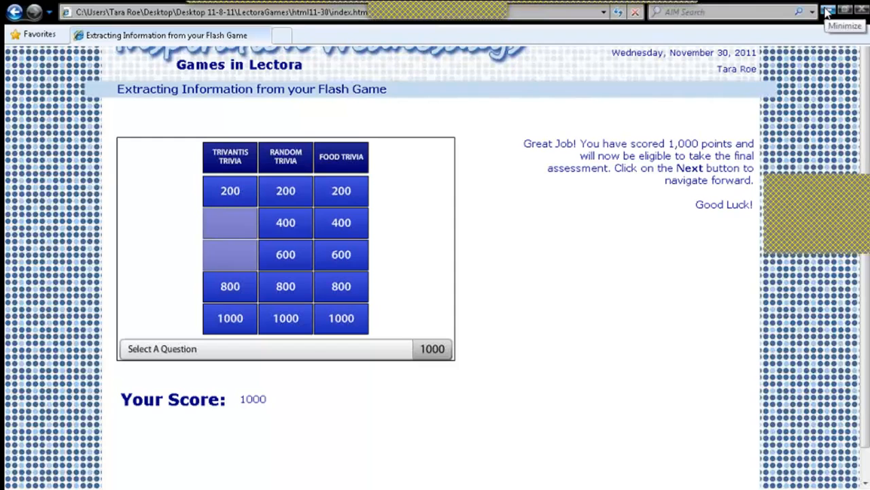
click(828, 12)
click(199, 478)
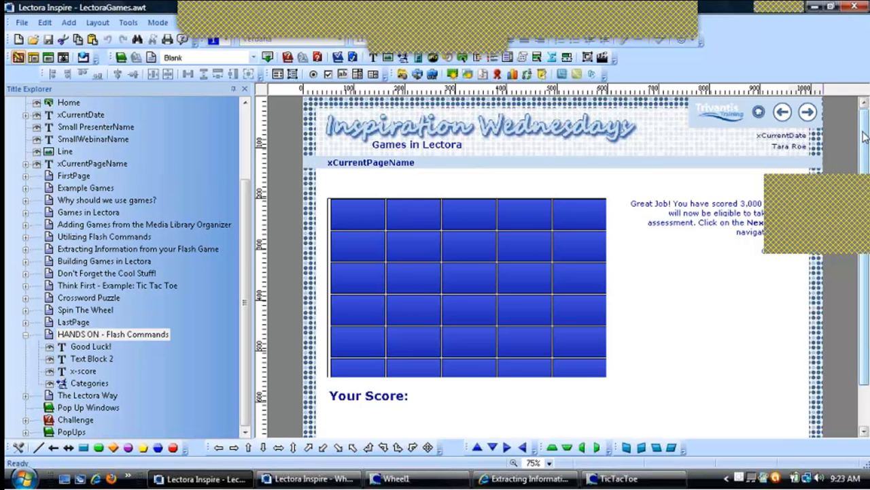
scroll(865, 136, down, 3)
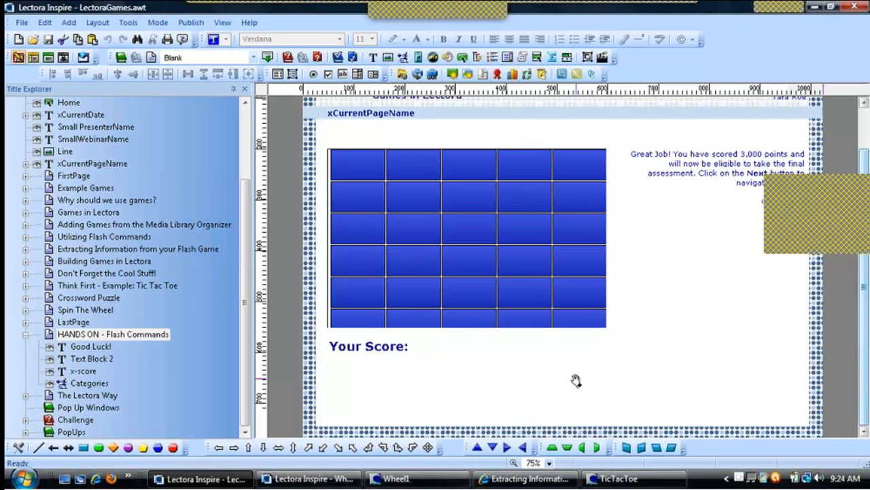
click(534, 253)
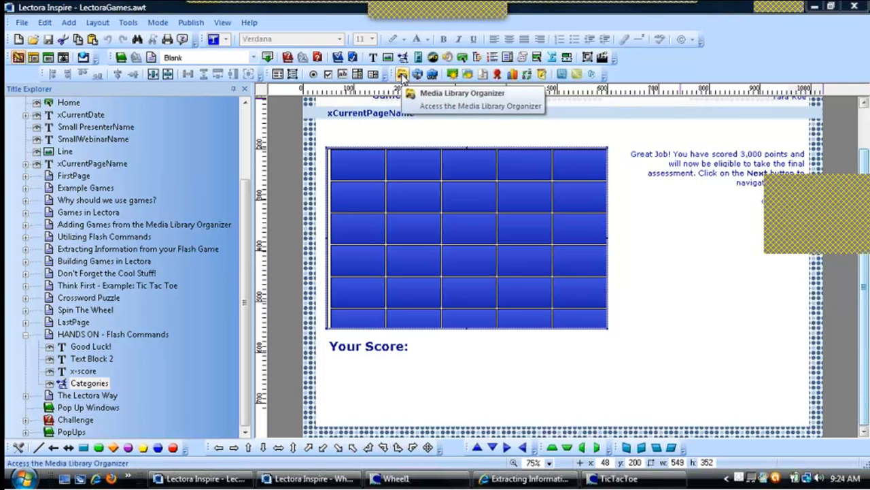
Open the Media Library Organizer and browse the available Flash game animations
click(402, 75)
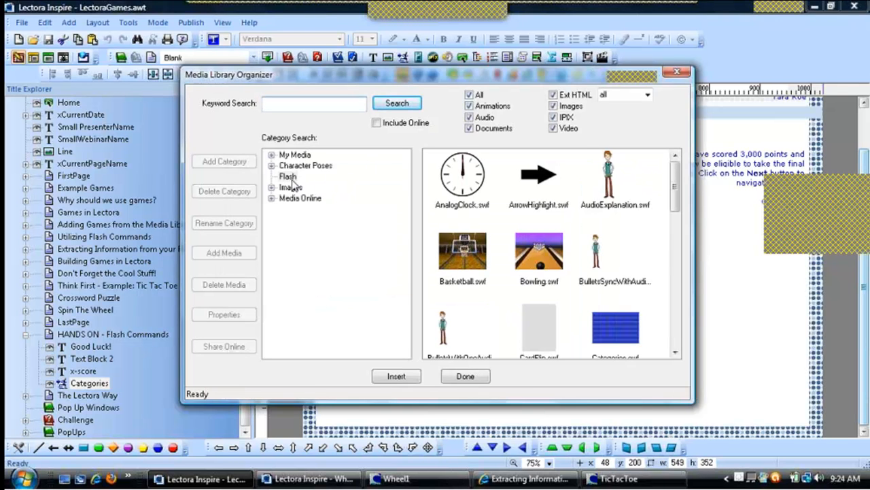
drag(672, 189, 632, 252)
click(632, 253)
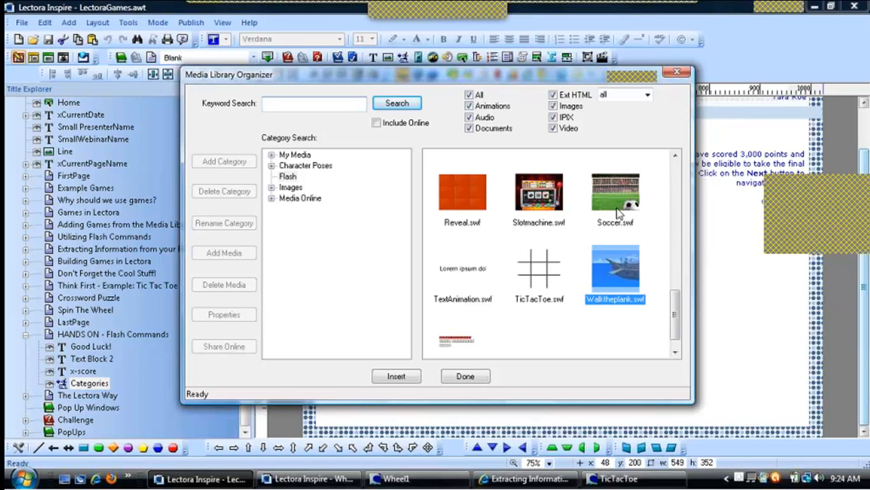
click(619, 213)
drag(677, 319, 676, 207)
click(626, 241)
click(396, 378)
Insert the Bowling game from the Media Library, advance its wizard one page, then close the wizard
click(501, 310)
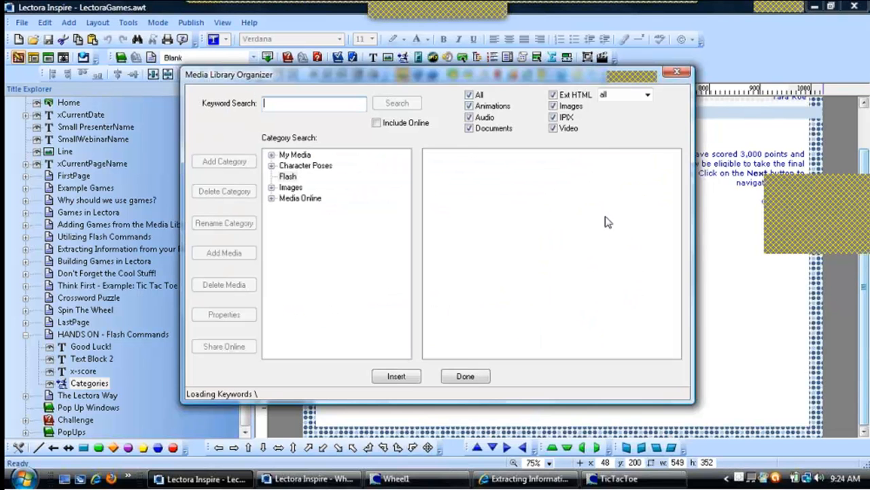
click(544, 254)
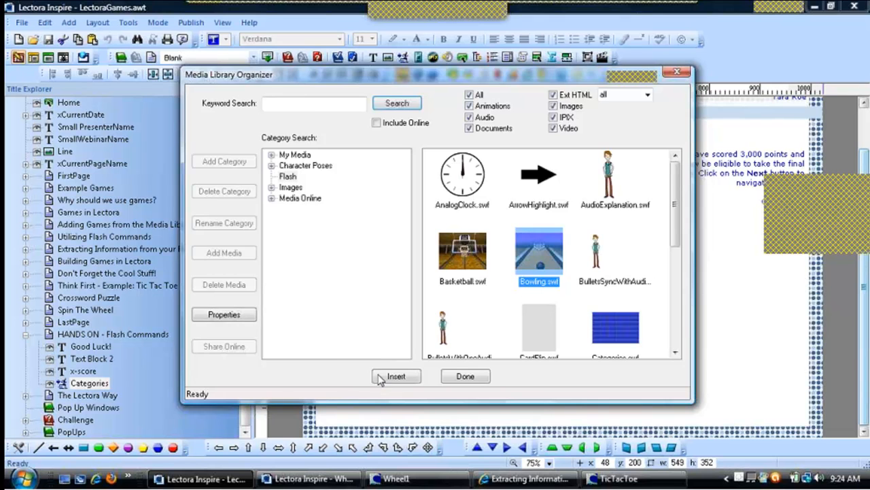
click(381, 376)
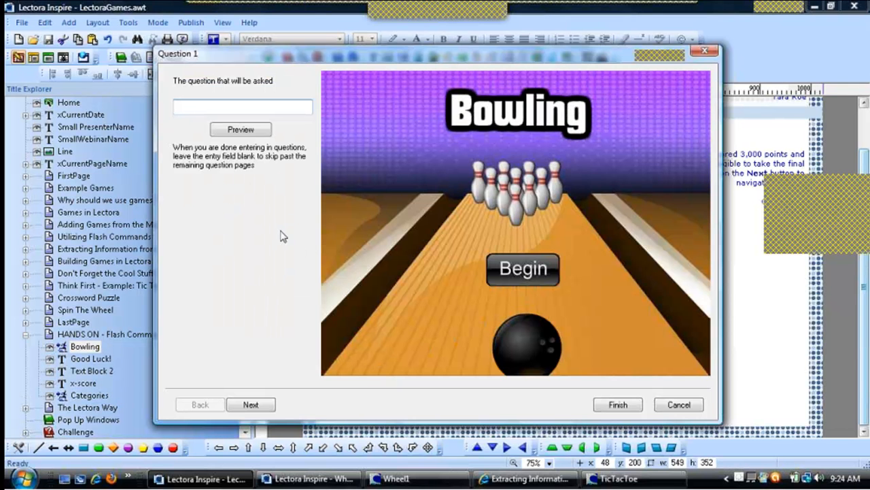
click(249, 404)
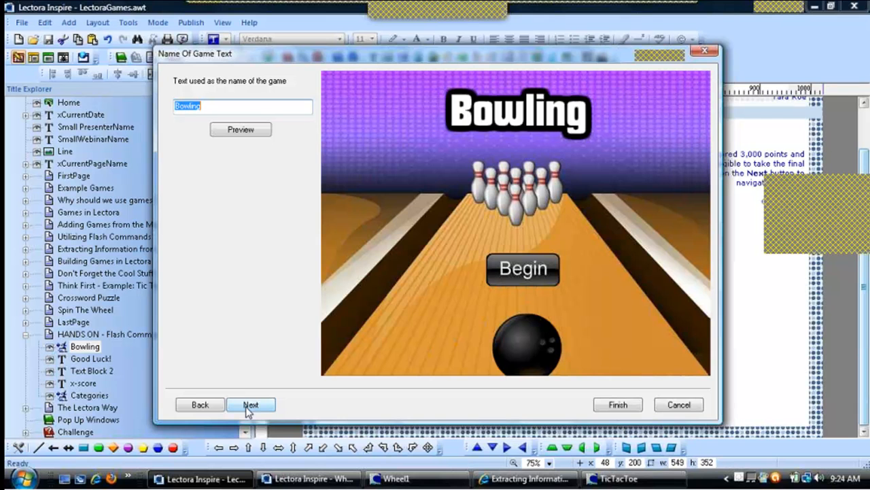
click(711, 53)
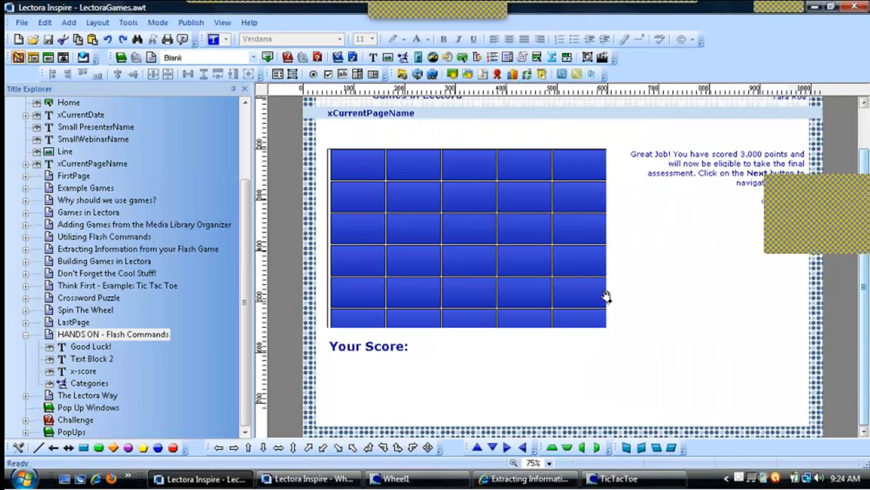
Open the Help contents, search for flash, and open the Specifying Flash animation parameters topic
click(475, 240)
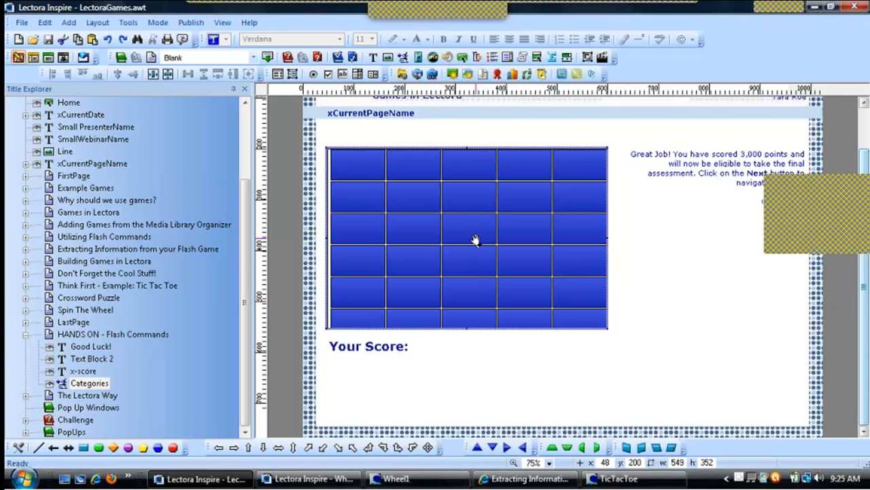
click(123, 336)
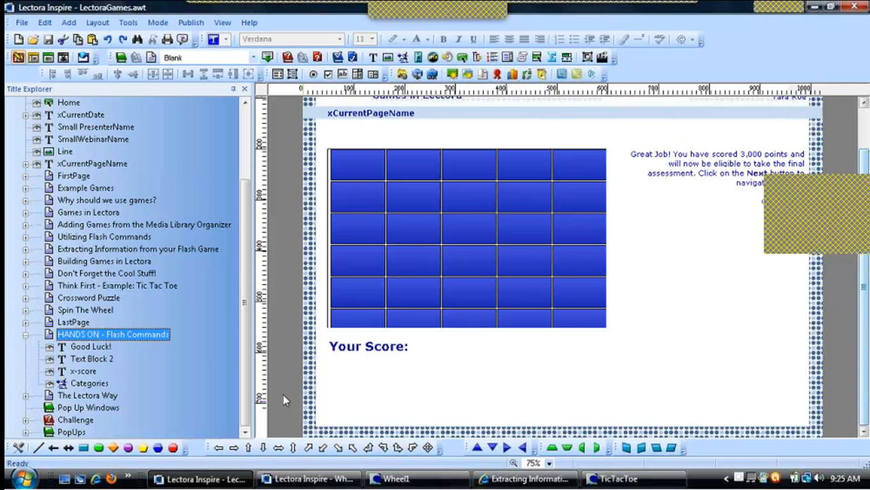
click(249, 23)
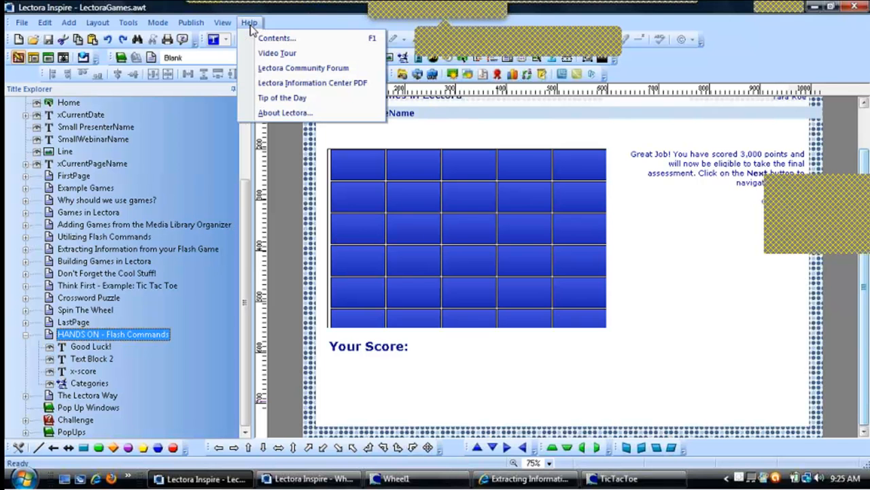
click(286, 40)
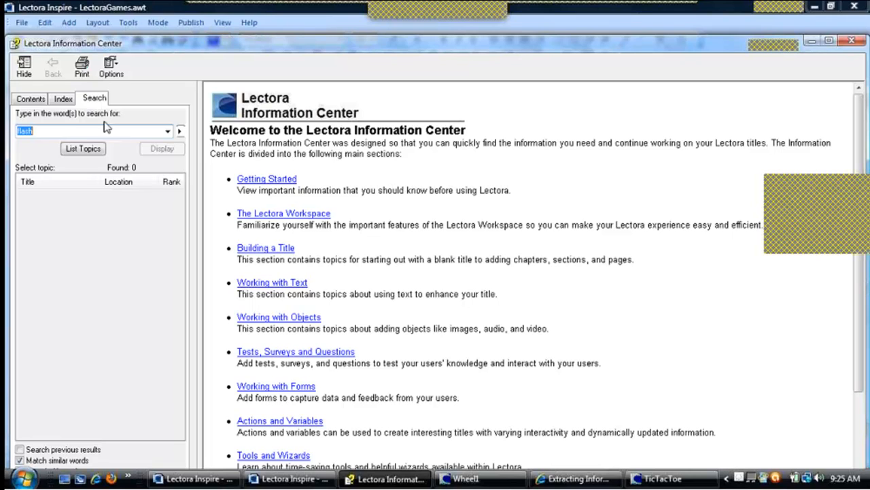
click(86, 131)
key(Return)
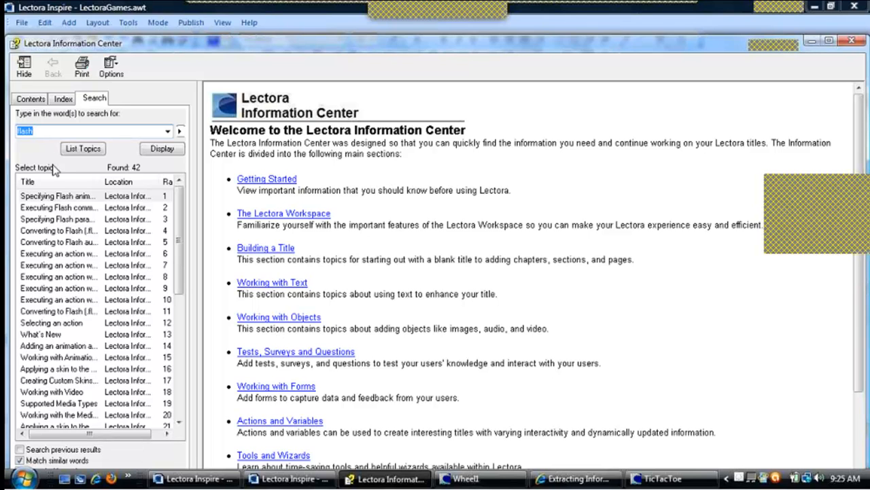
double_click(61, 199)
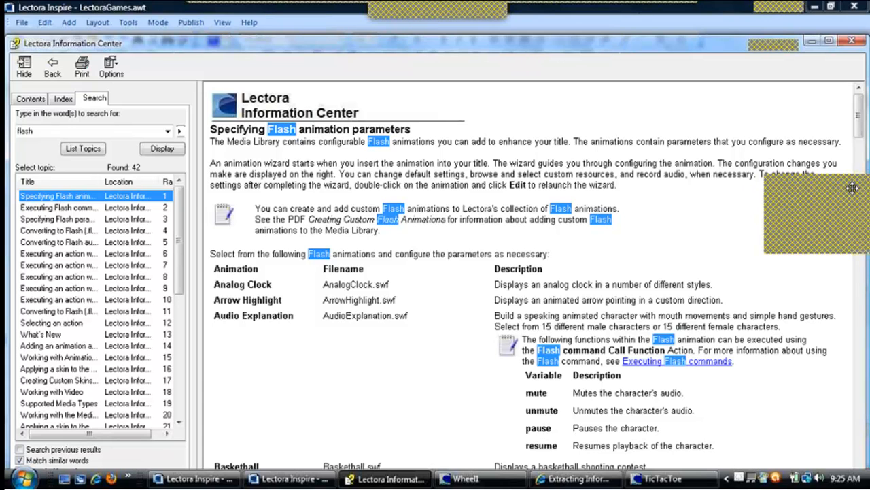
Scroll through the topic's Flash animations and the variables each game exposes
drag(849, 189, 869, 421)
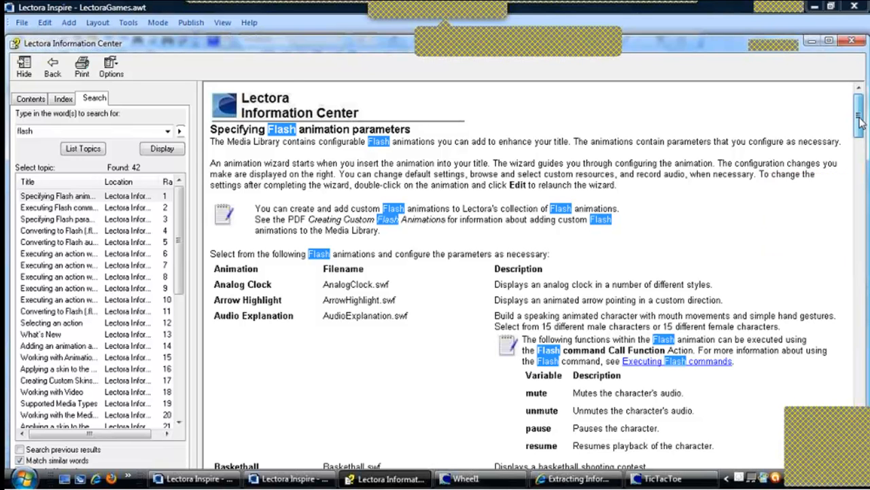
scroll(803, 157, down, 5)
drag(757, 134, 754, 135)
drag(301, 156, 217, 158)
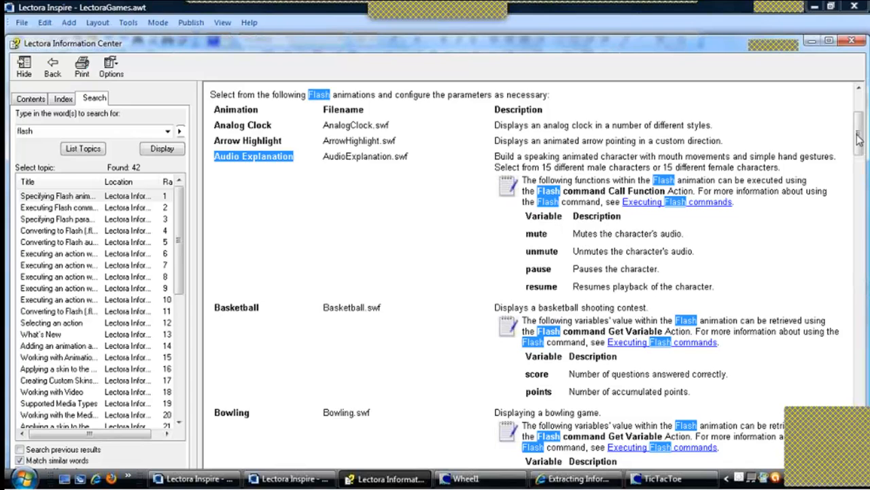
drag(860, 144, 859, 222)
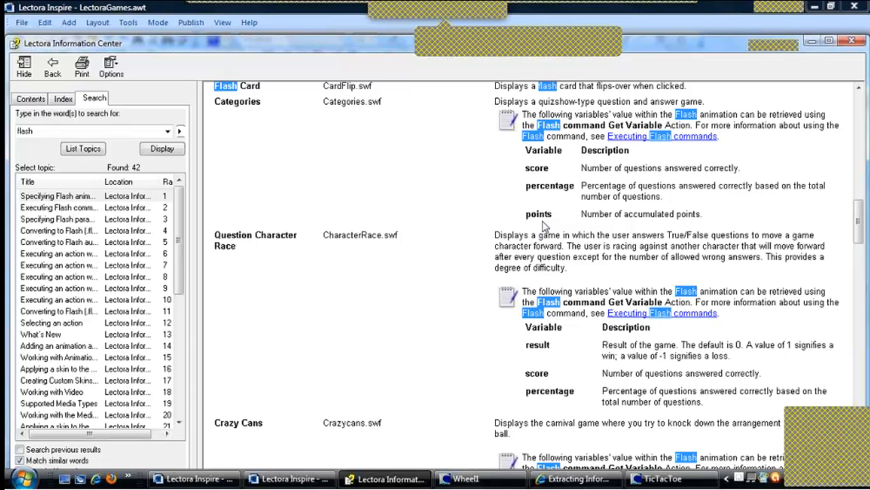
Highlight the Categories game's variable descriptions in the help topic, then close the help window
drag(560, 218, 514, 225)
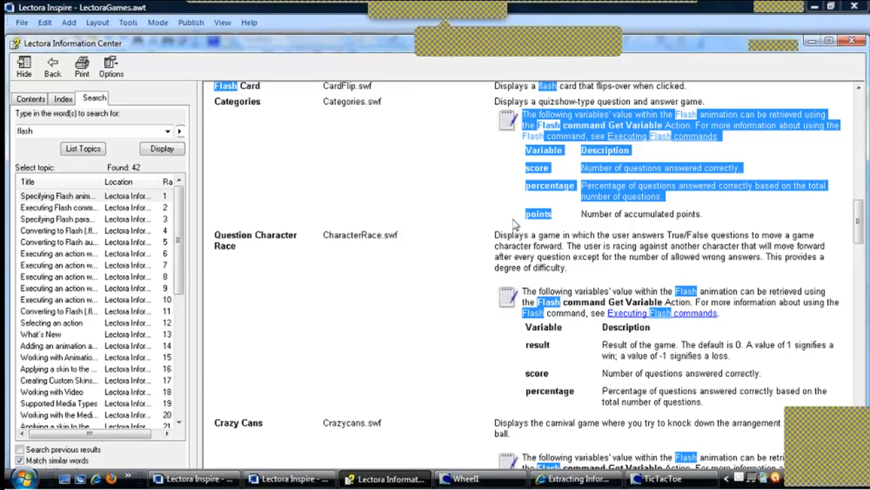
click(562, 227)
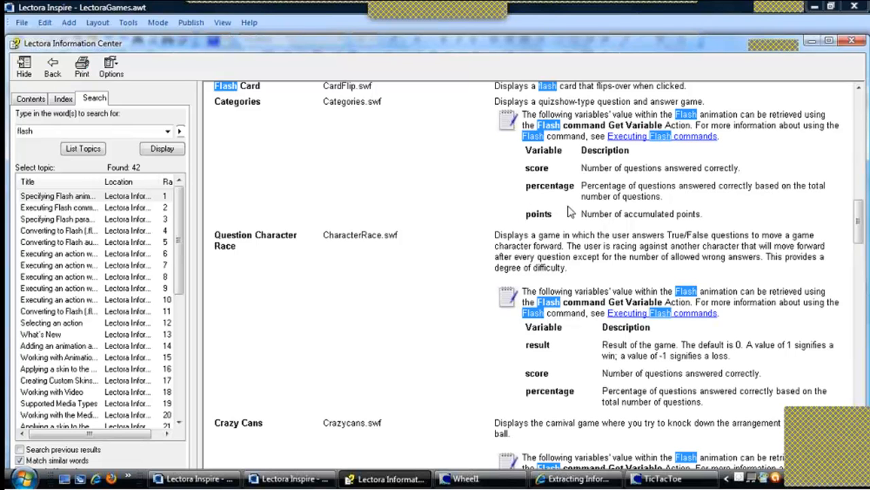
drag(553, 216, 531, 216)
key(shift+Left)
click(851, 40)
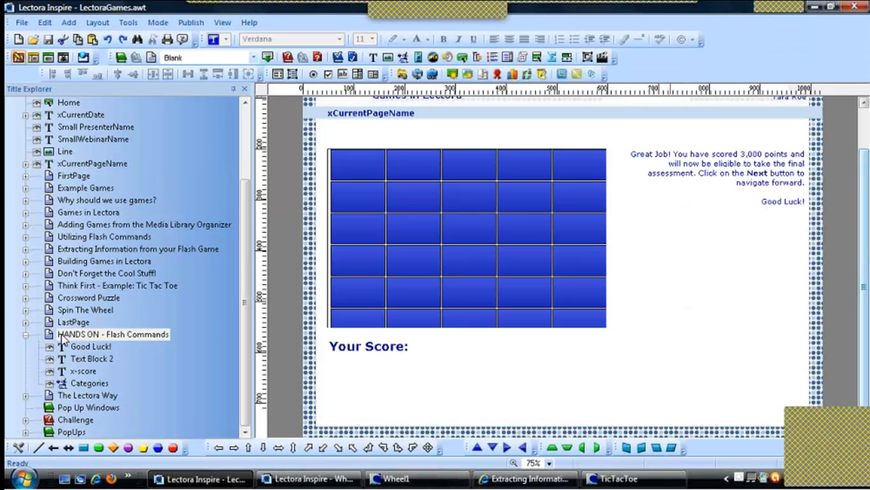
Add a timer action running a Flash Command Get Variable on the Categories game, with the Flash variable name points
click(602, 62)
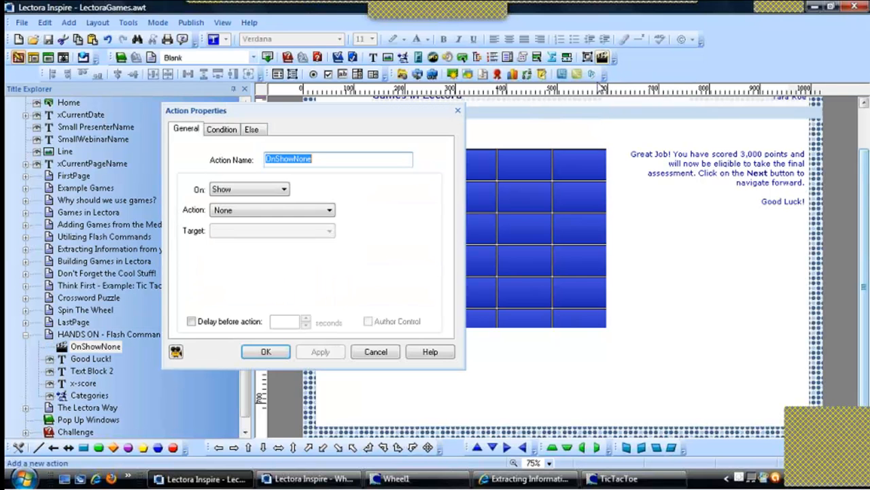
click(247, 193)
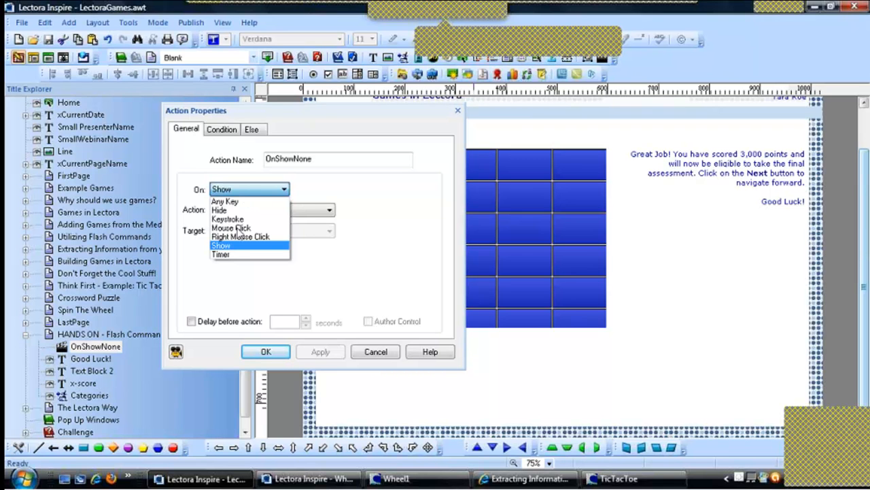
click(238, 253)
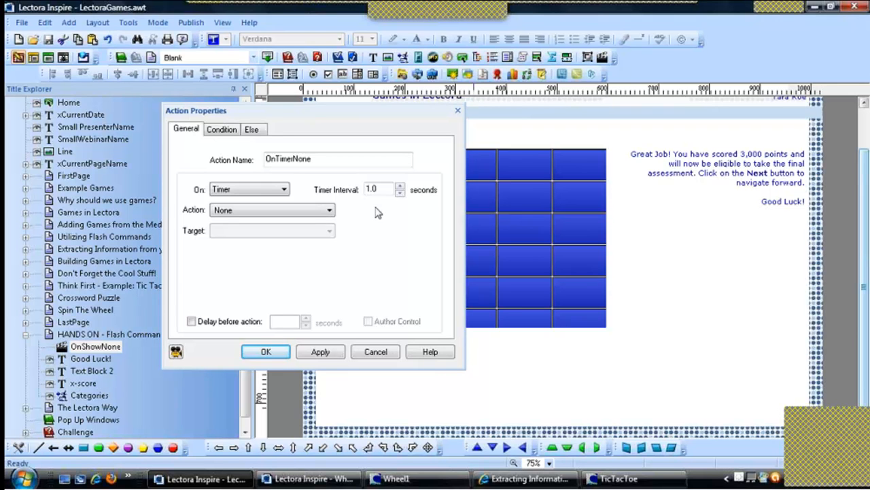
click(304, 214)
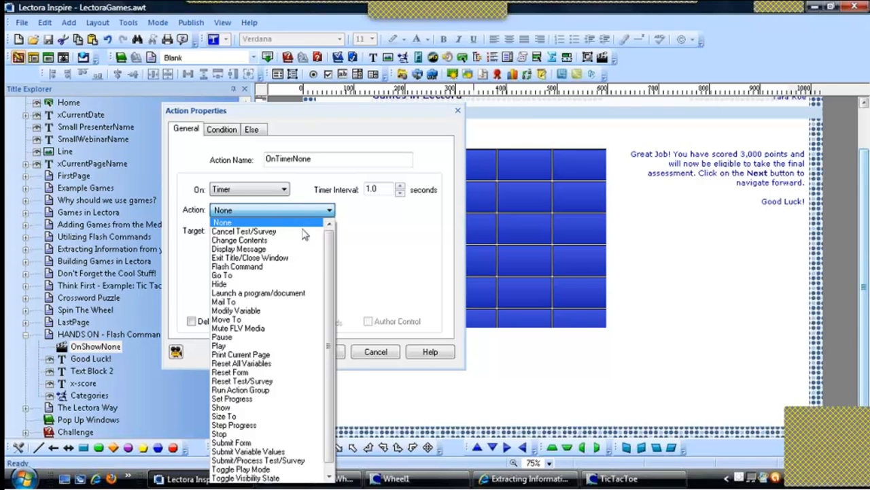
click(285, 267)
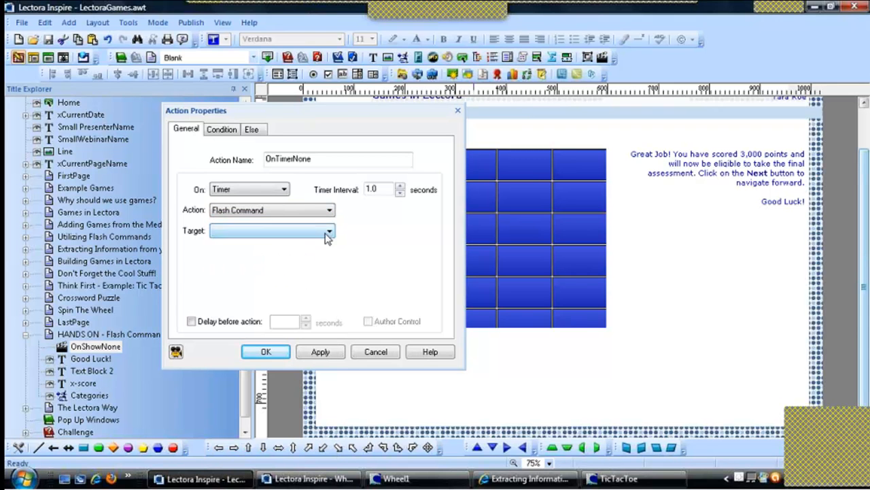
click(328, 231)
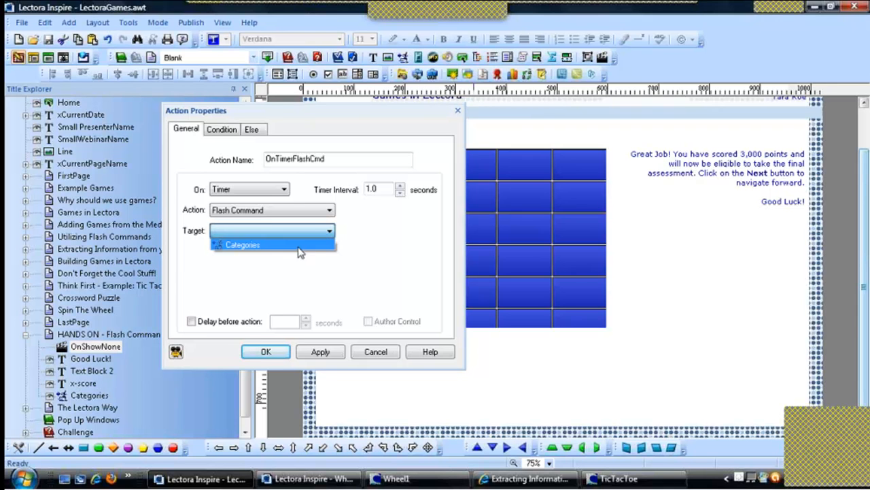
click(299, 246)
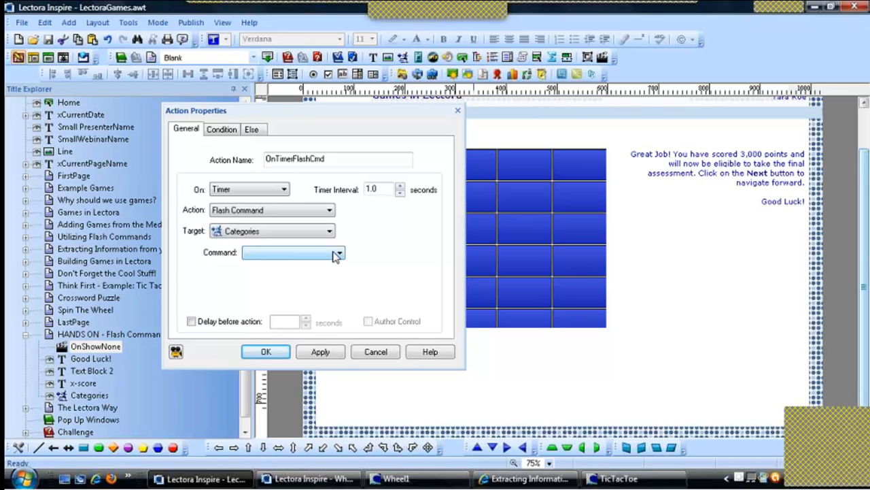
click(336, 254)
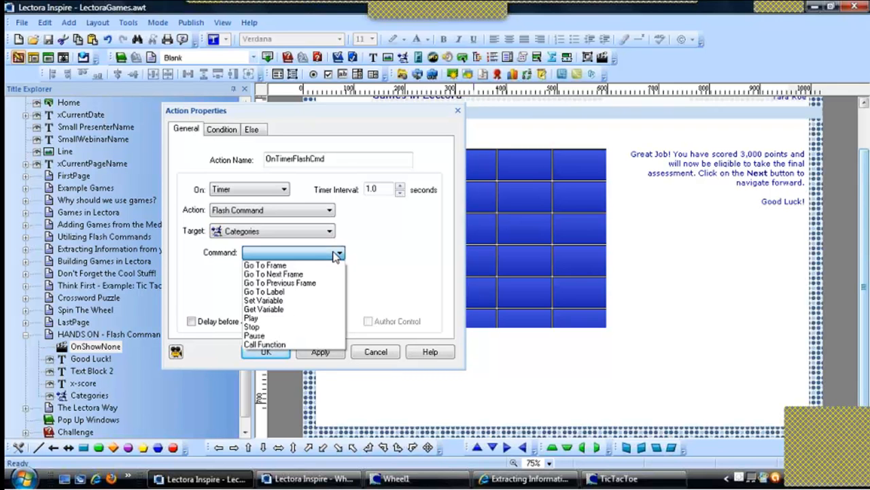
click(293, 309)
click(277, 274)
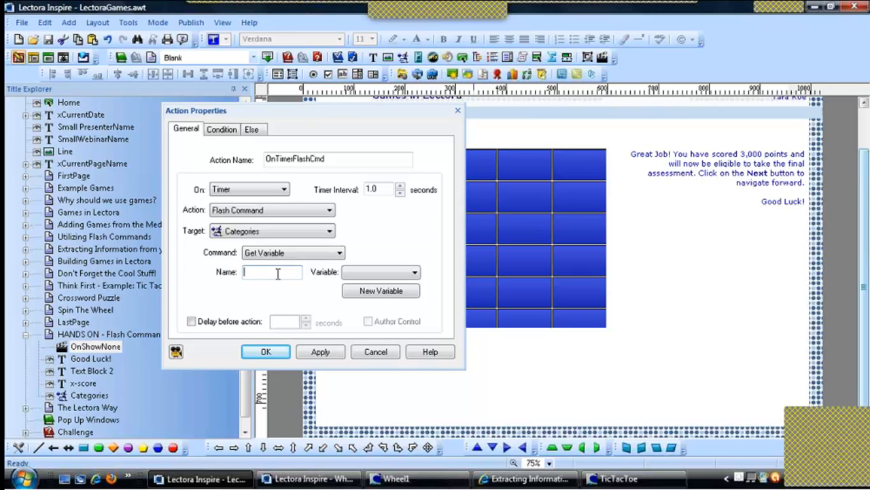
text(points)
Create a new variable named CategoriesScore1 to store the retrieved points and save the action
click(414, 273)
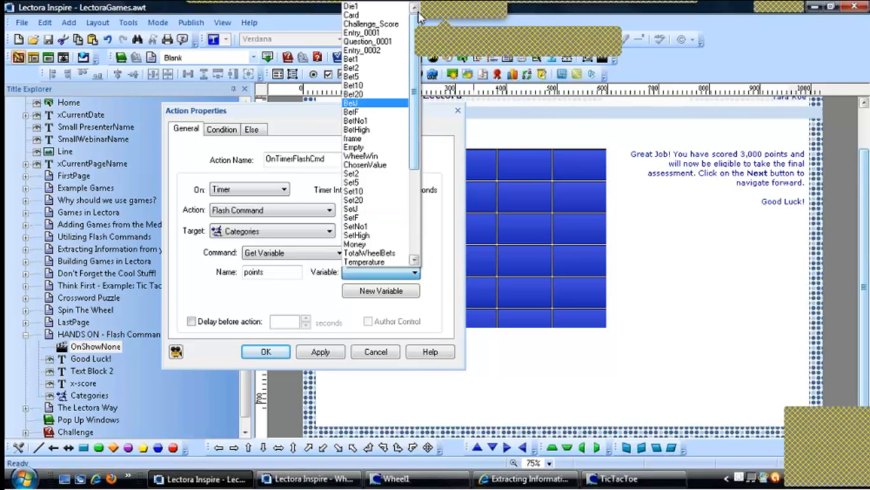
click(434, 257)
click(402, 292)
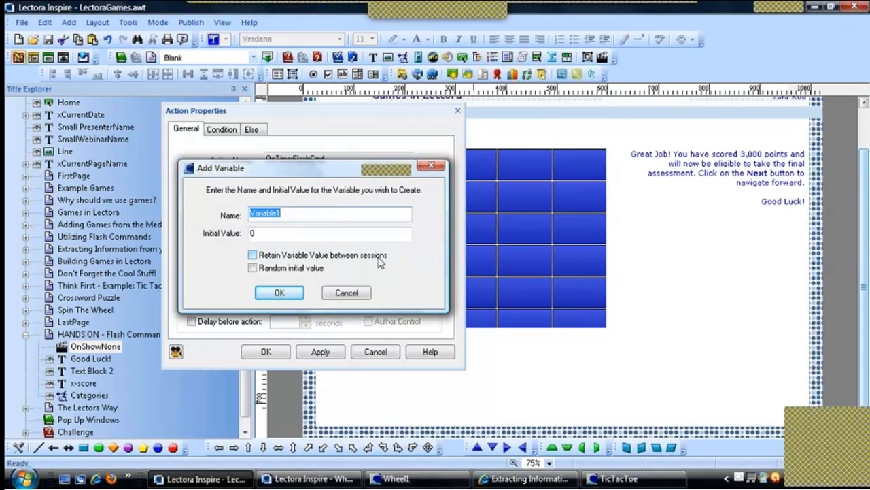
text(CategoriesScore)
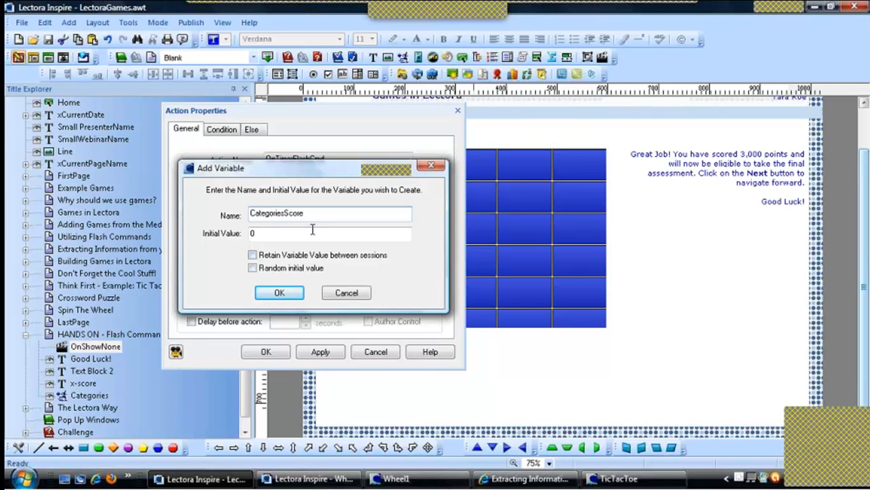
key(Tab)
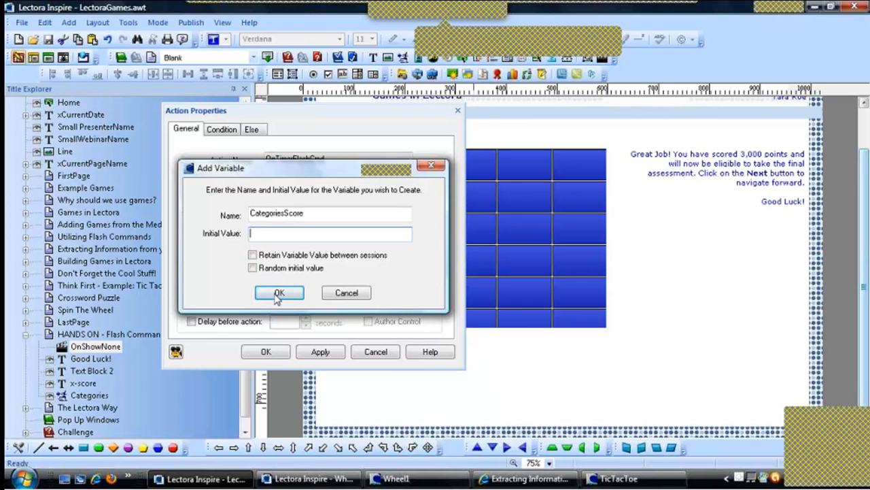
click(279, 292)
click(437, 275)
click(328, 215)
text(1)
click(278, 294)
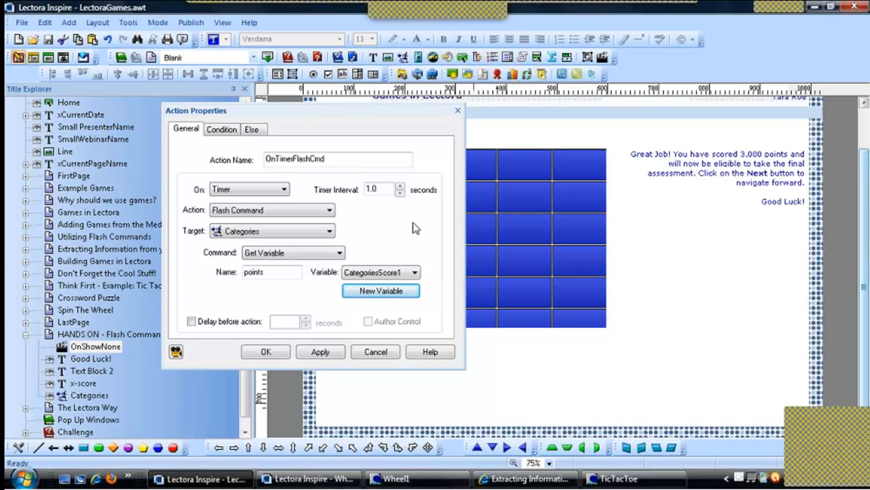
drag(264, 273, 216, 271)
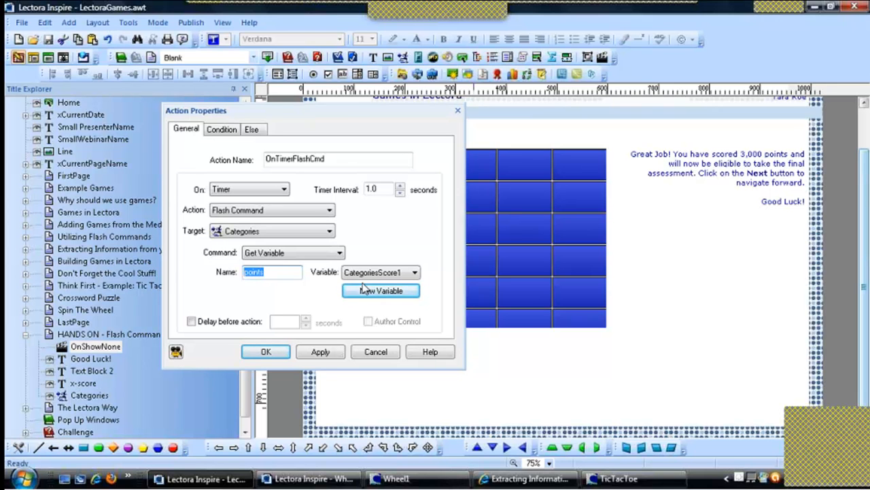
click(266, 351)
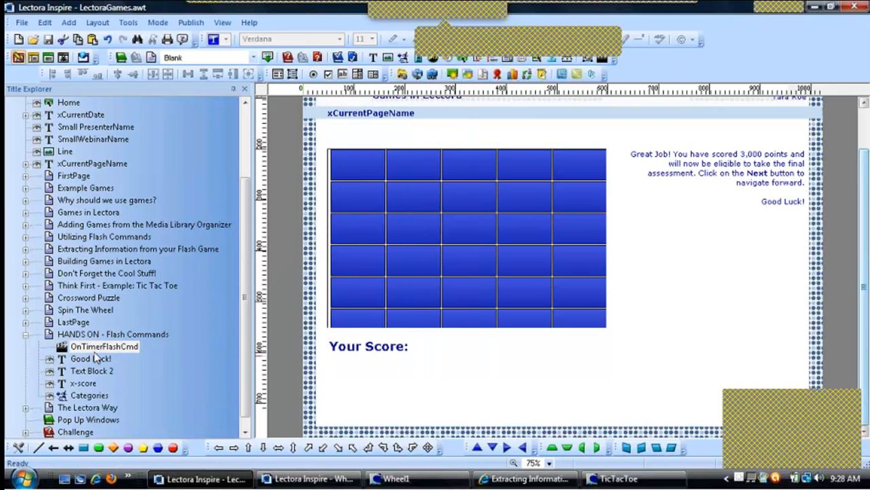
Add a timer action that changes the contents of the x-score text to the CategoriesScore1 variable
click(602, 60)
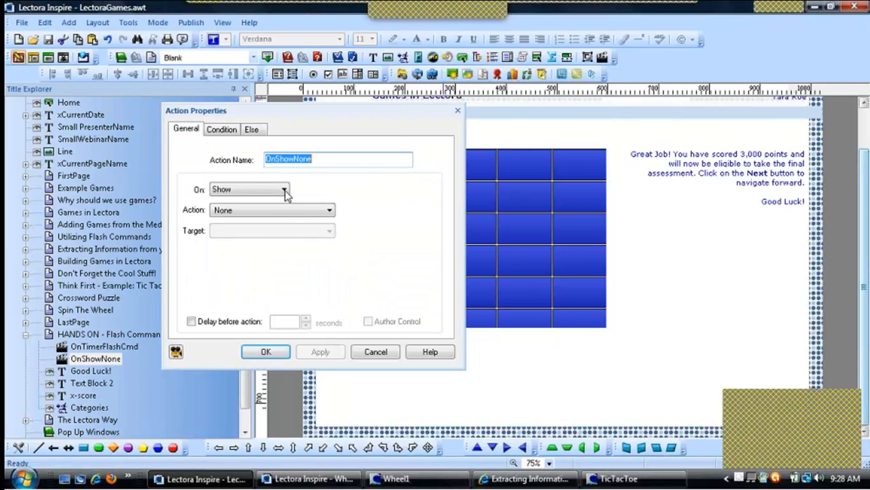
click(285, 190)
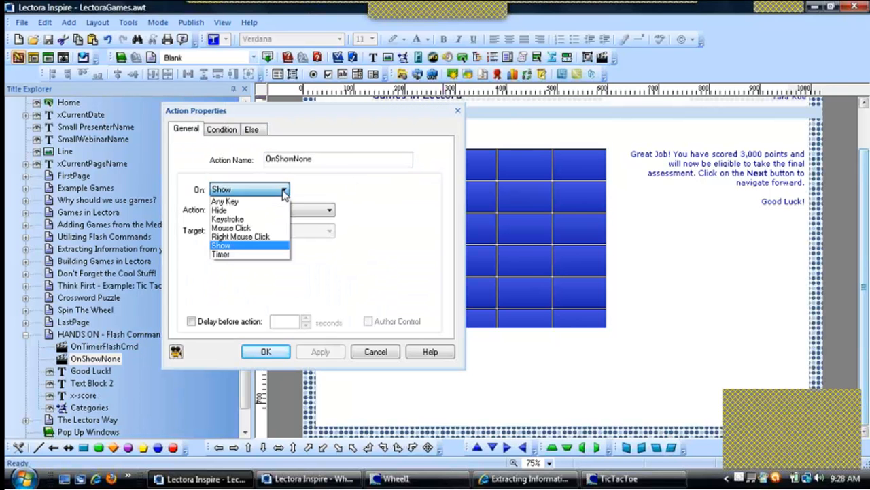
click(235, 255)
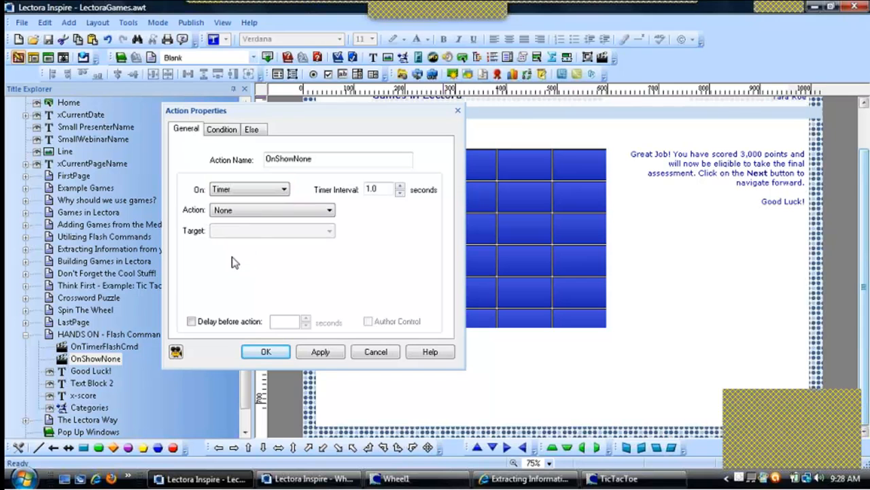
click(283, 210)
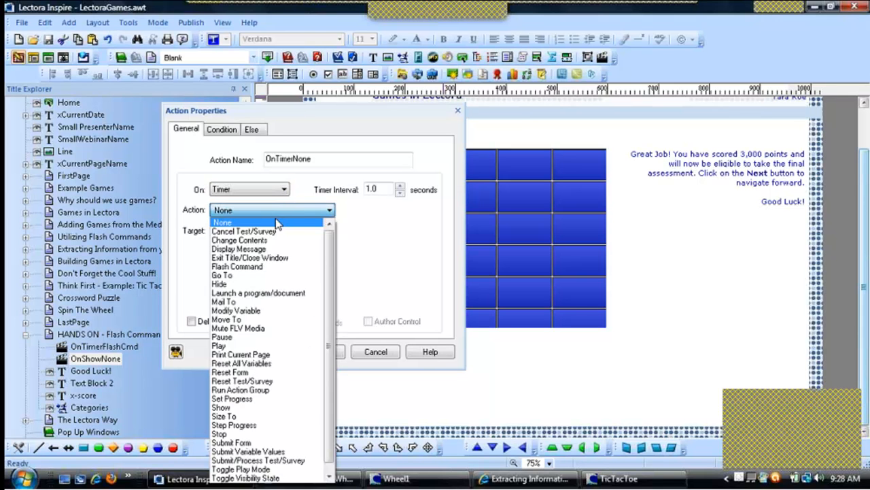
click(268, 241)
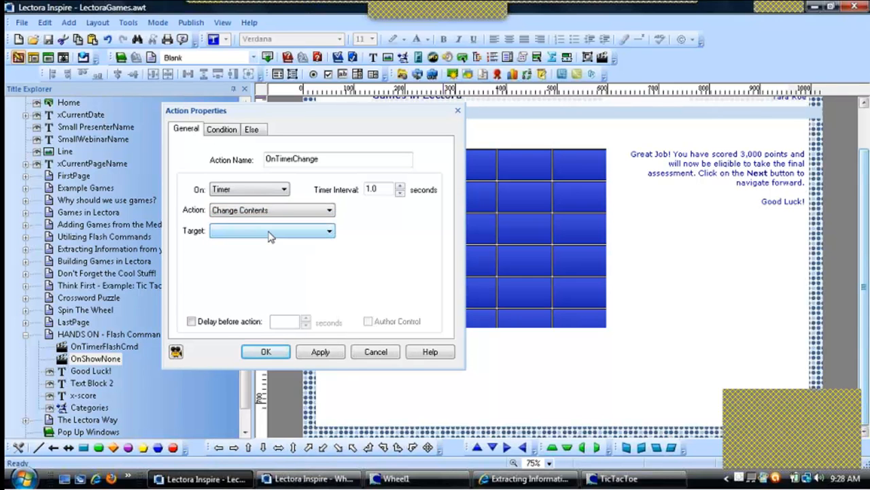
click(268, 232)
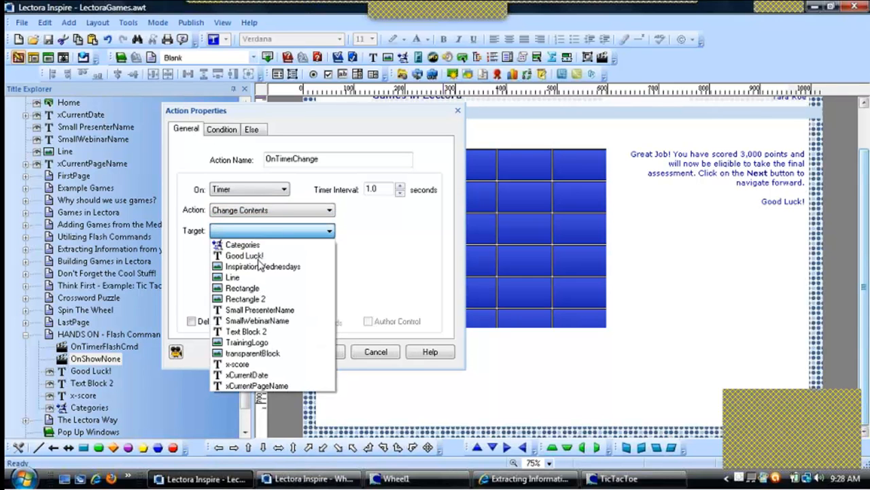
click(238, 364)
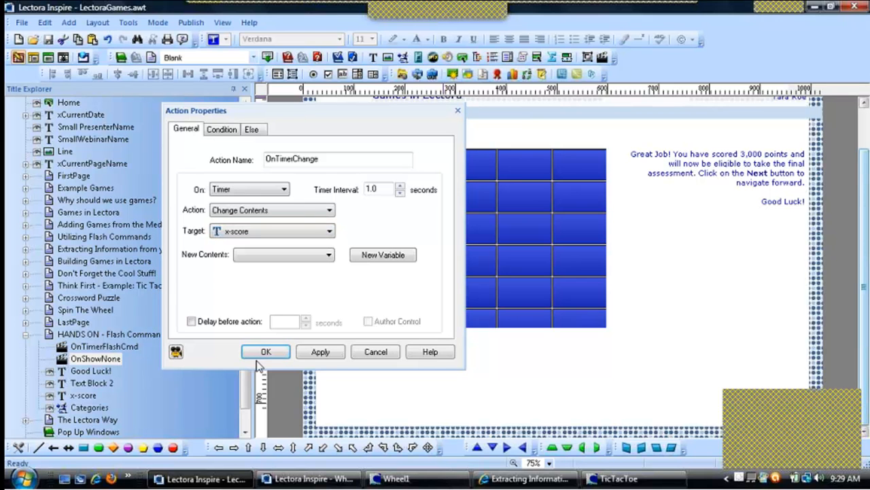
click(310, 256)
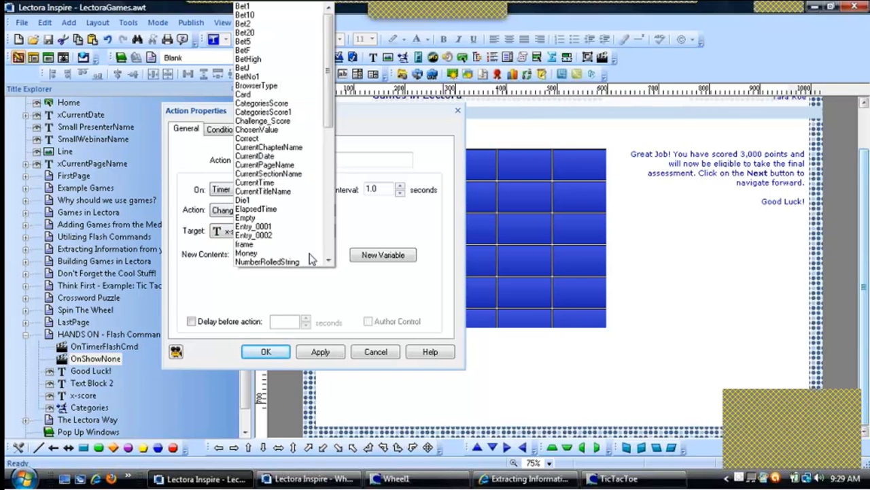
click(291, 112)
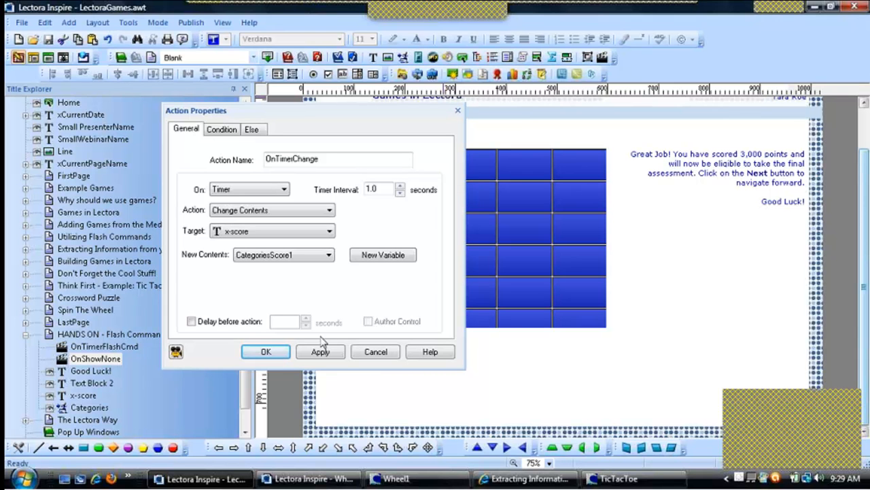
click(283, 355)
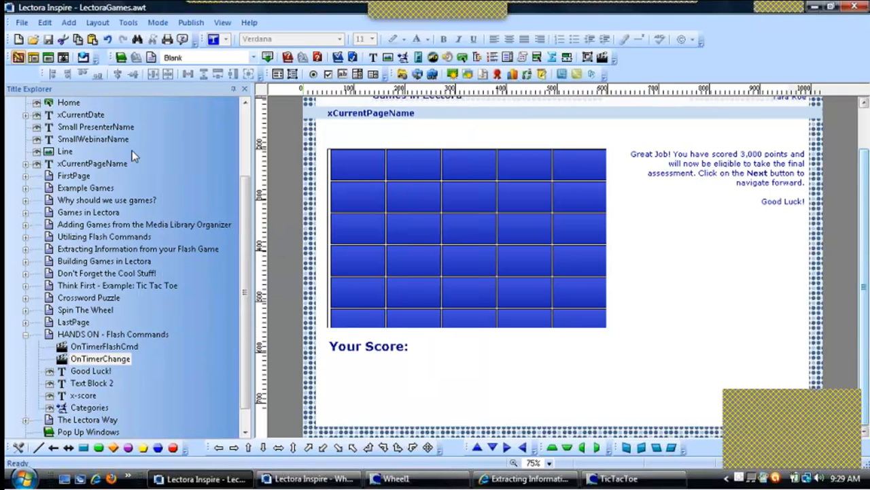
Run the title and play the Categories game, answering the 200-point Trivantis Trivia question to check the score display
click(47, 59)
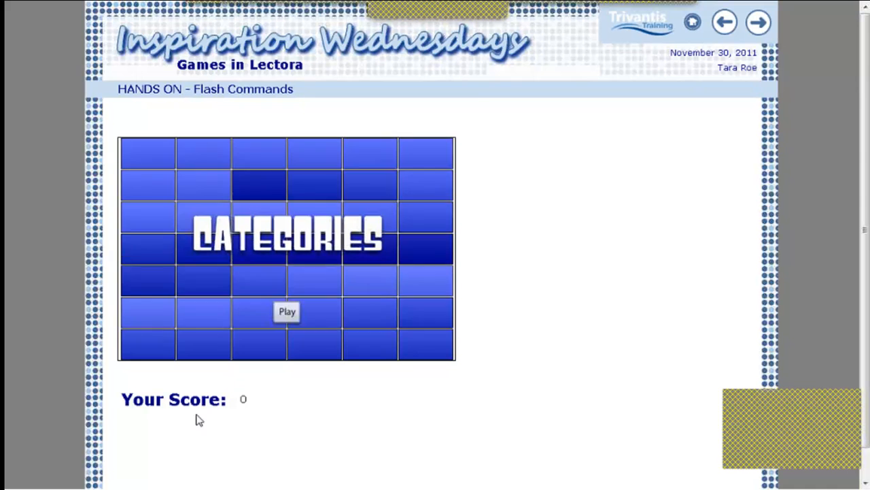
click(287, 314)
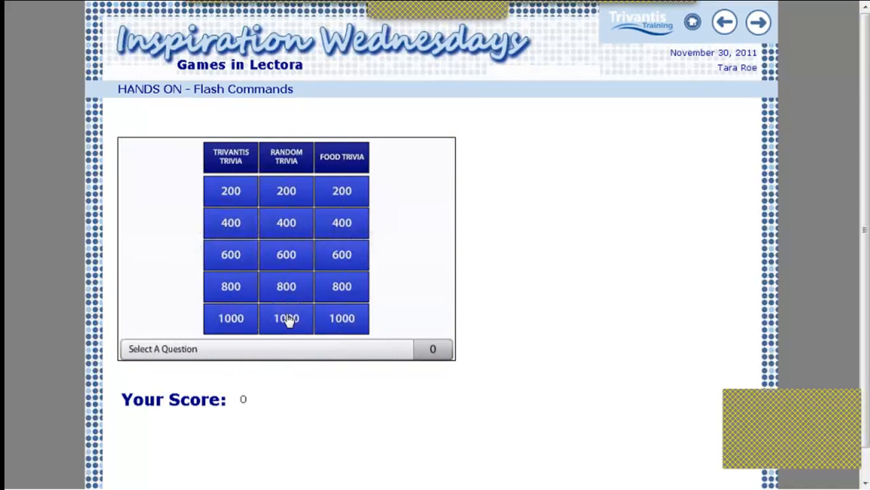
click(230, 191)
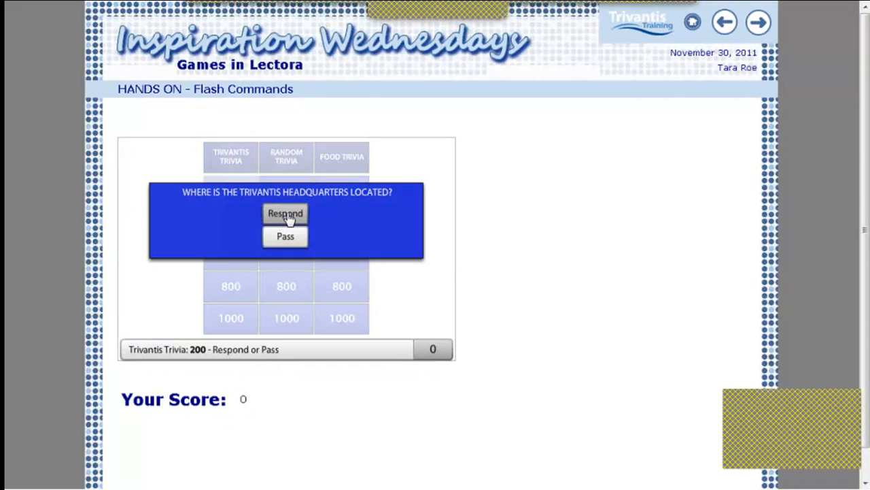
click(286, 215)
click(290, 284)
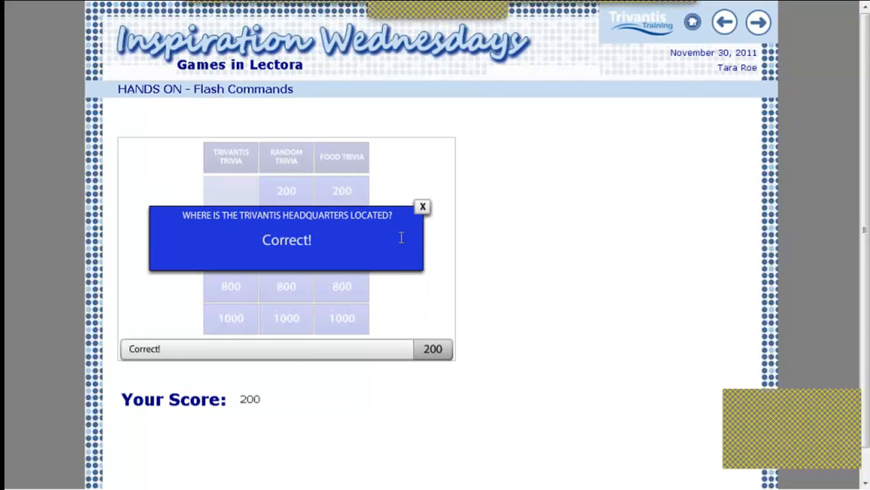
click(423, 206)
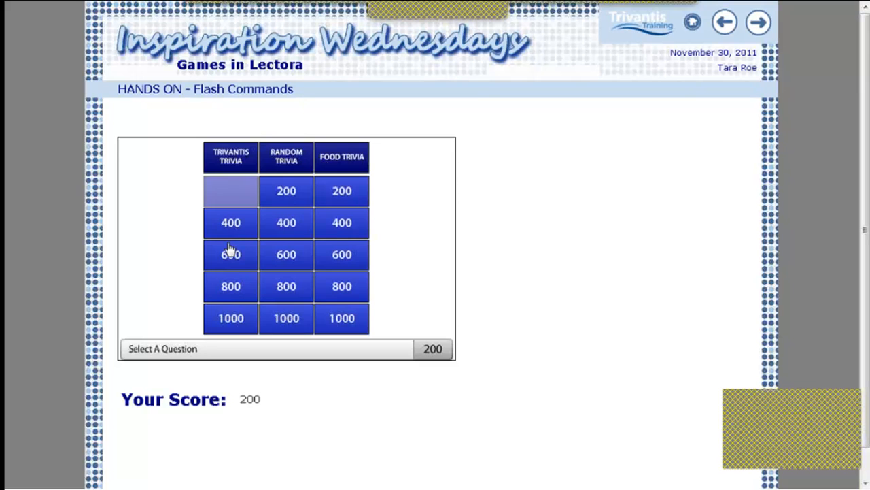
Answer the 600-point Trivantis Trivia question in the game, then exit the running preview
click(230, 250)
click(286, 219)
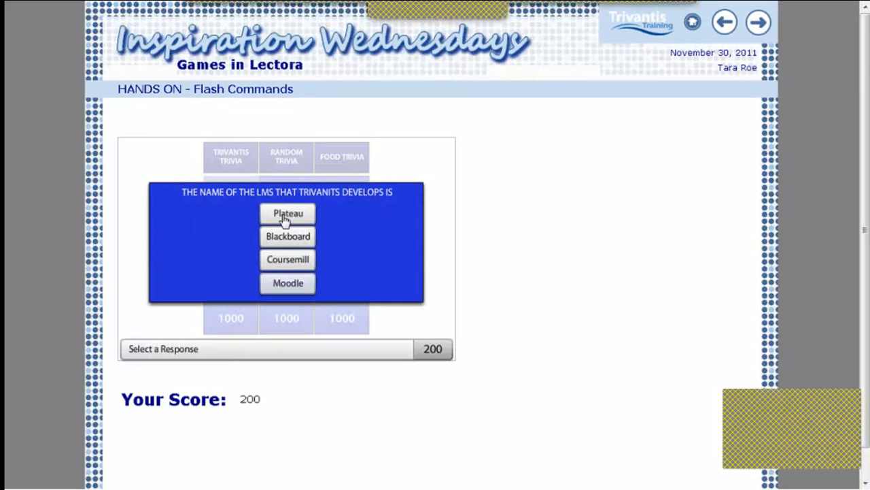
click(286, 262)
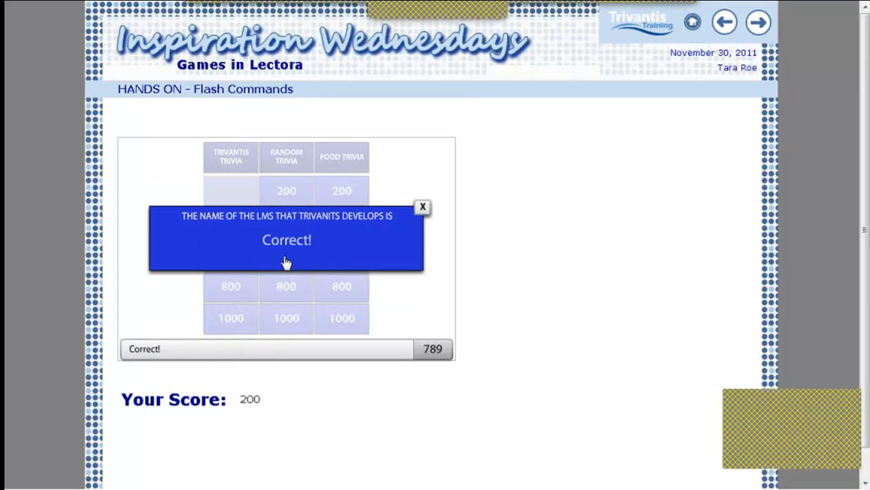
click(422, 206)
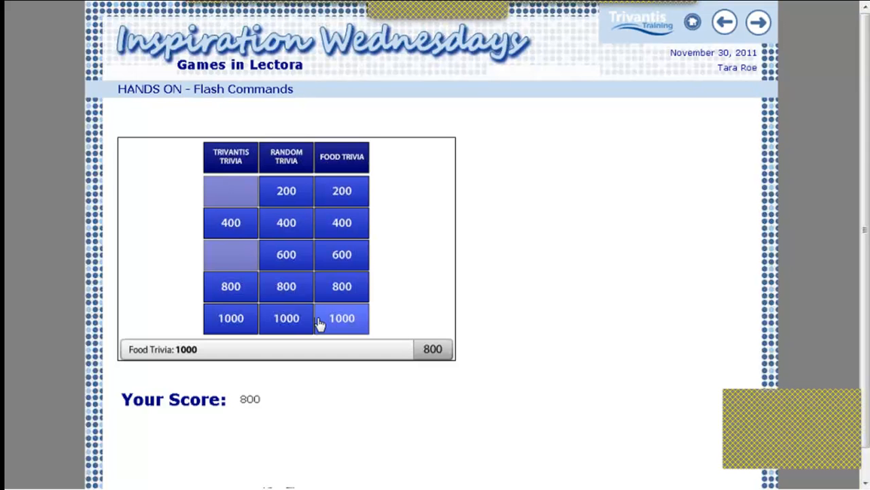
key(Escape)
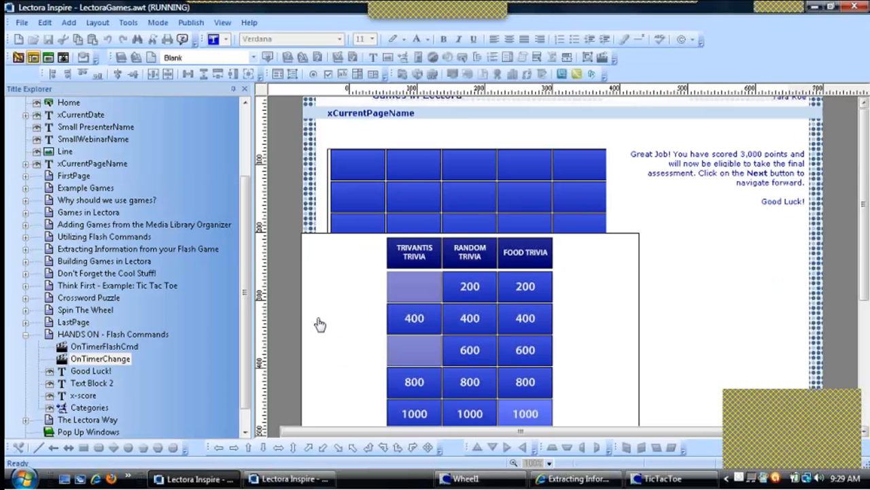
Open the OnTimerFlashCmd action's properties to review its Get Variable name and target variable, then close it
click(67, 350)
double_click(70, 351)
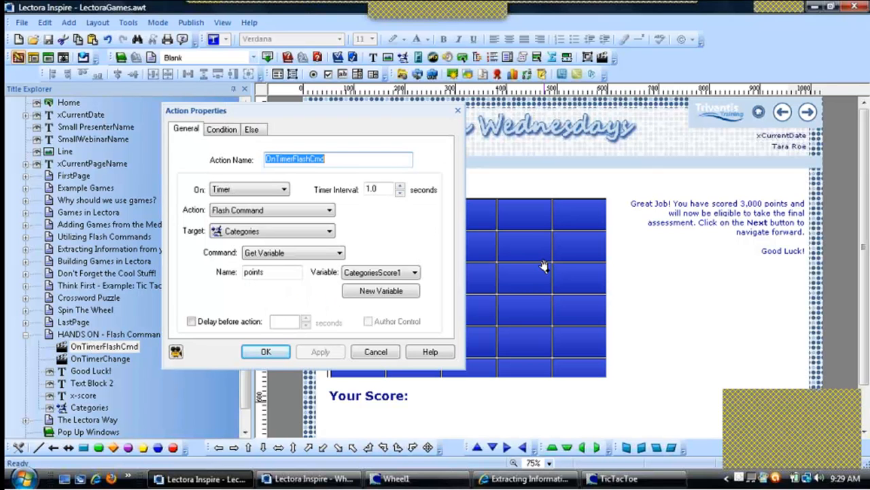
double_click(262, 272)
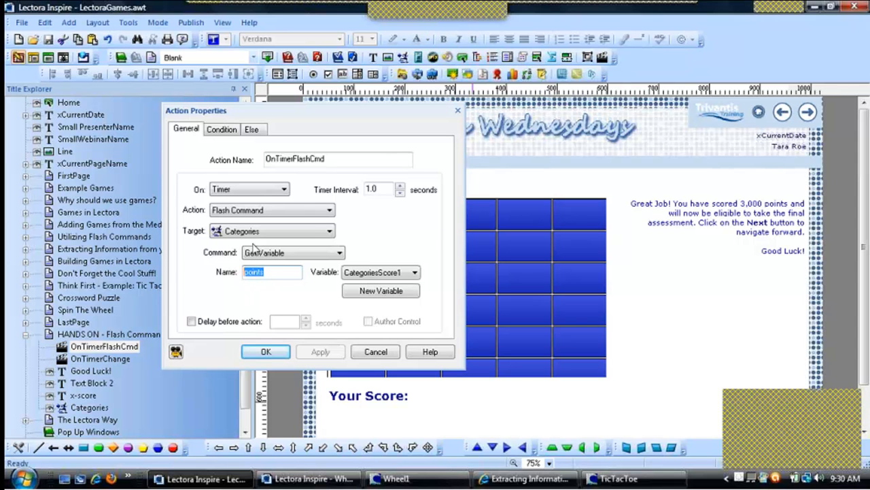
click(364, 272)
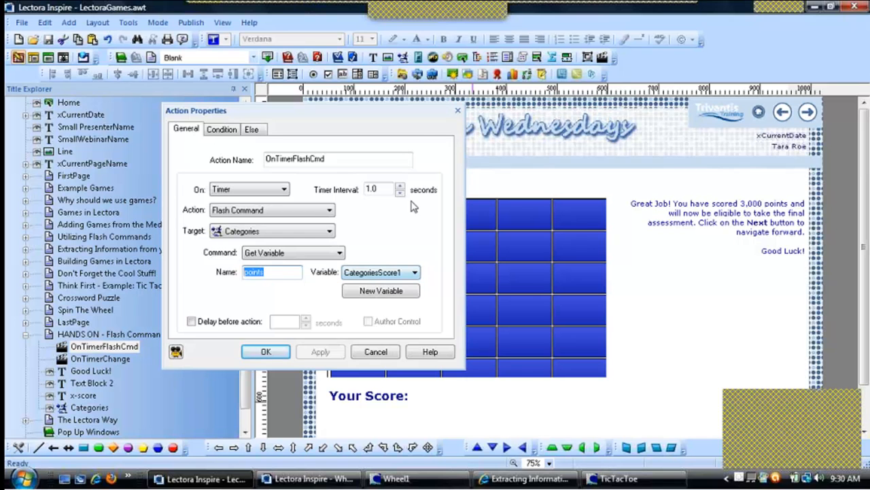
click(457, 110)
click(463, 244)
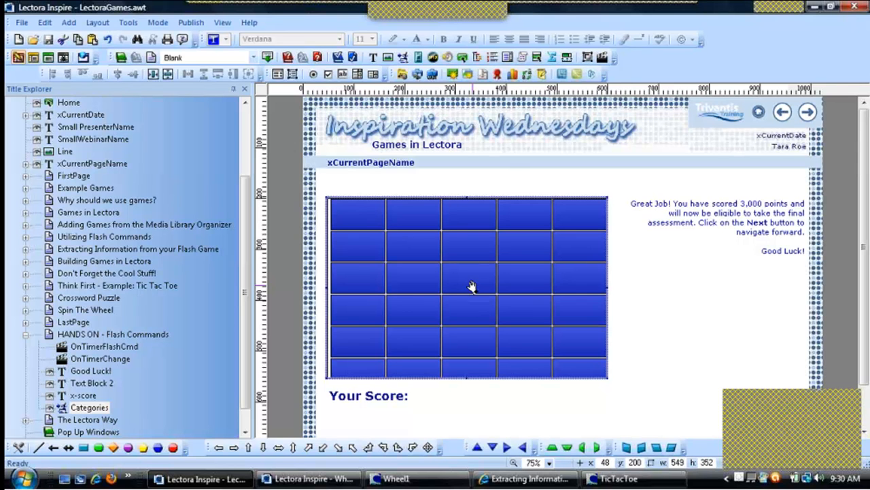
Switch to the browser showing the published course and advance to the Building Games in Lectora page
click(523, 478)
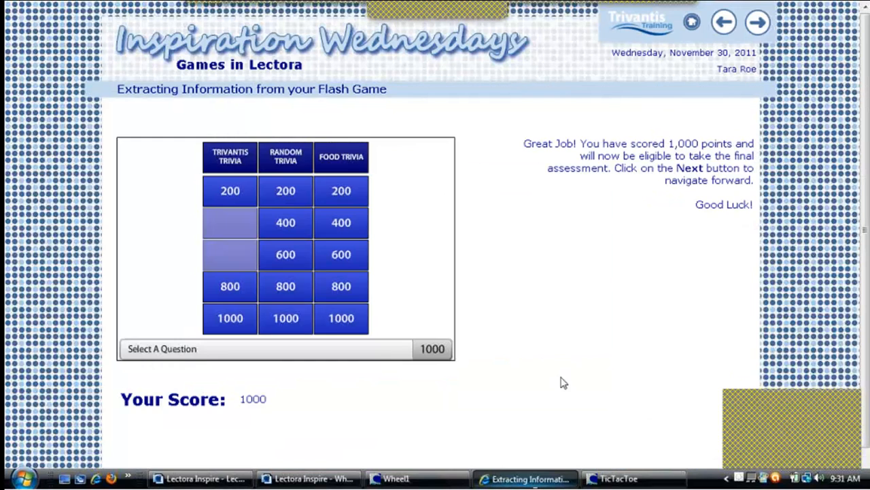
click(751, 28)
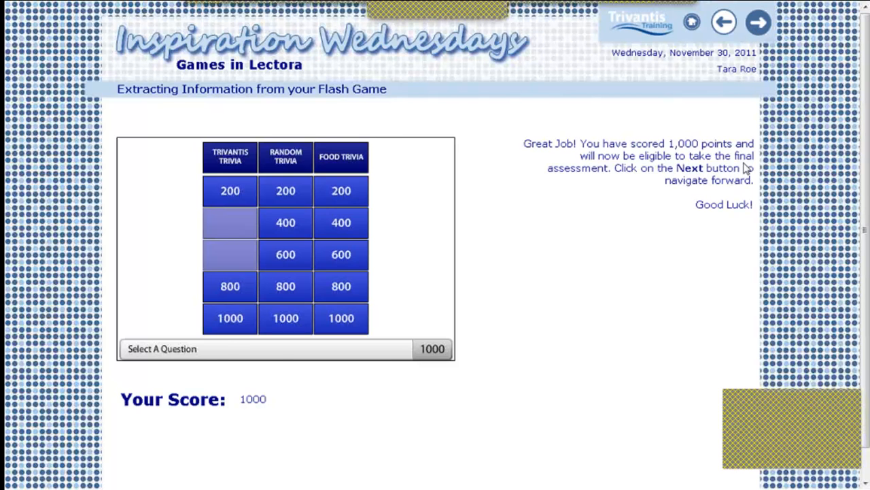
scroll(680, 287, down, 1)
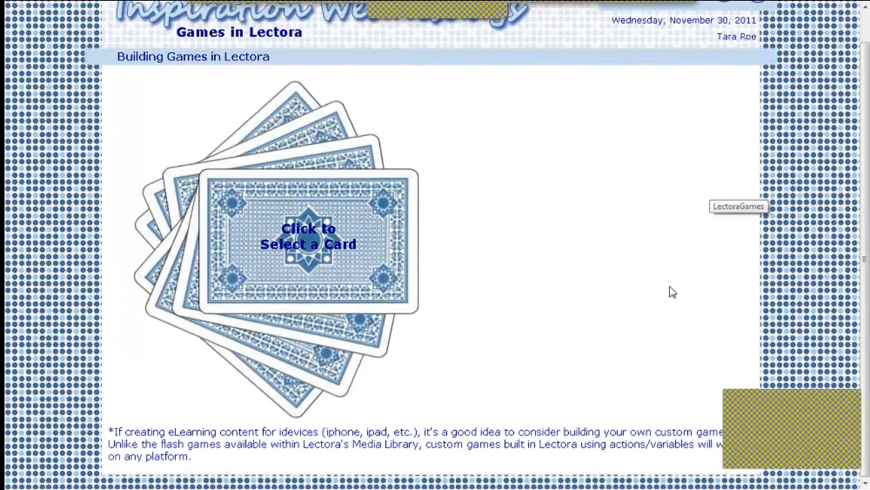
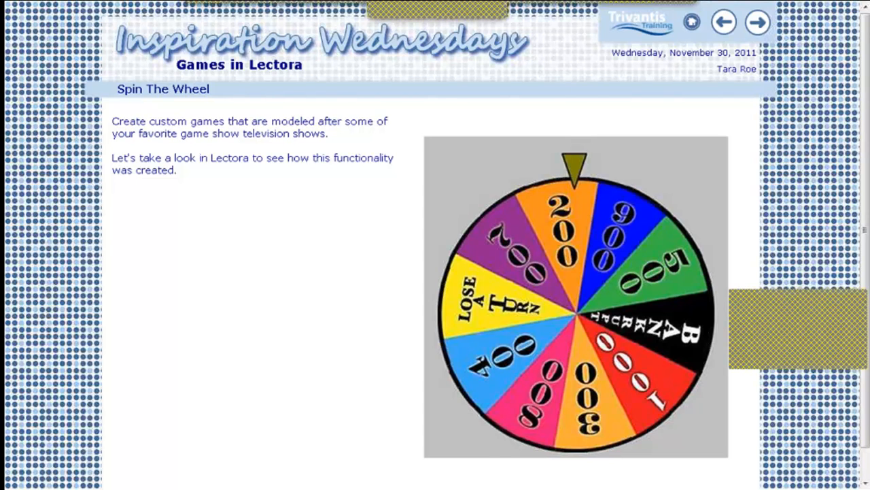
Switch to the Wheel1 preview window and spin the wheel
click(842, 7)
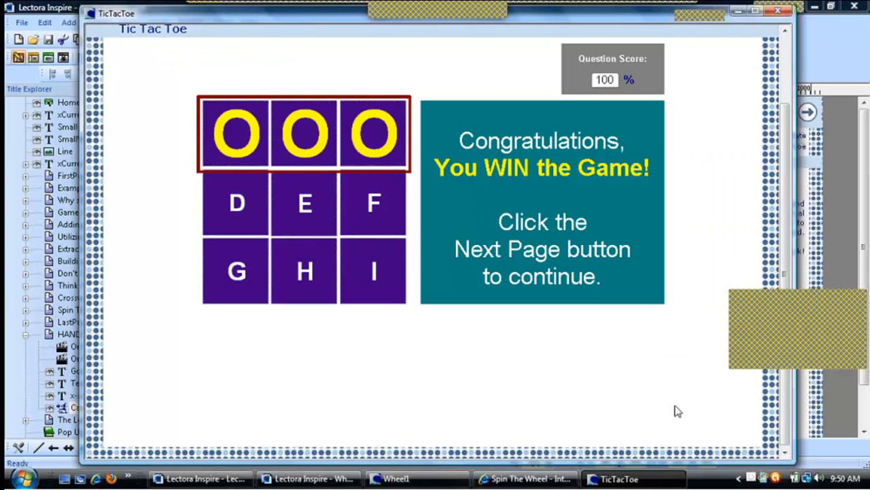
click(533, 477)
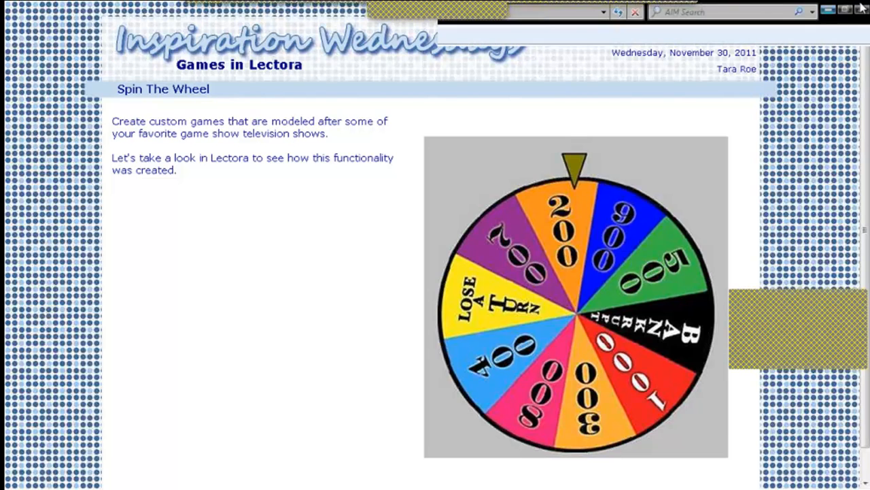
click(842, 6)
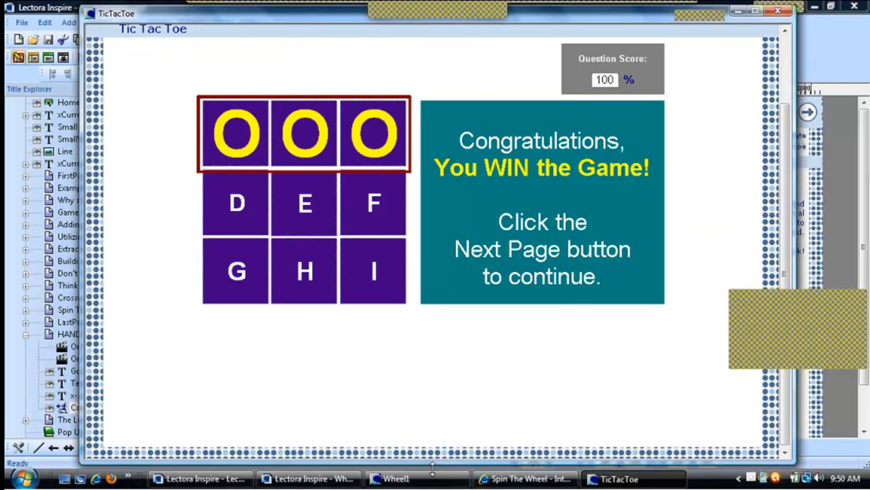
click(397, 478)
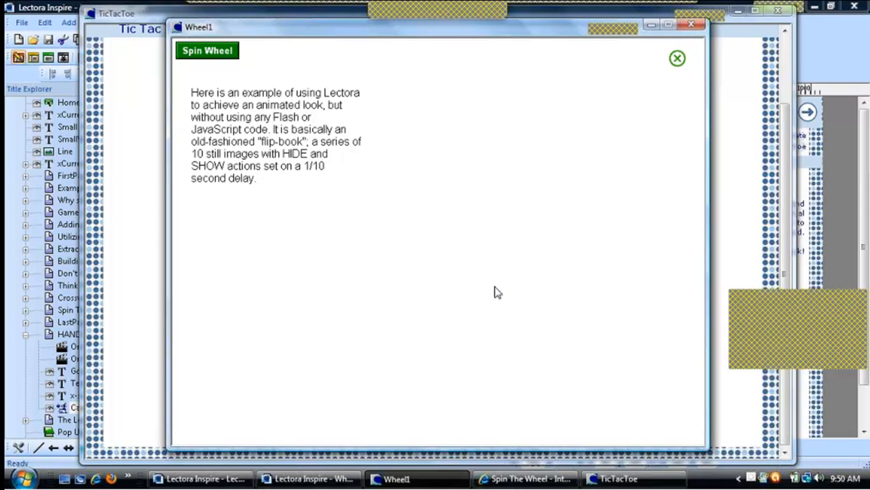
click(227, 63)
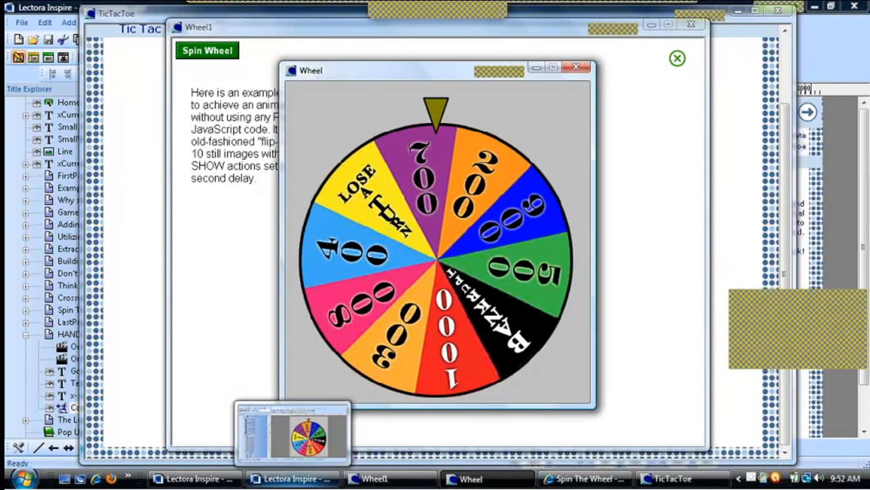
Switch to the Wheel1 title in Lectora and expand and collapse the Wheel page's groups in the Title Explorer
click(293, 478)
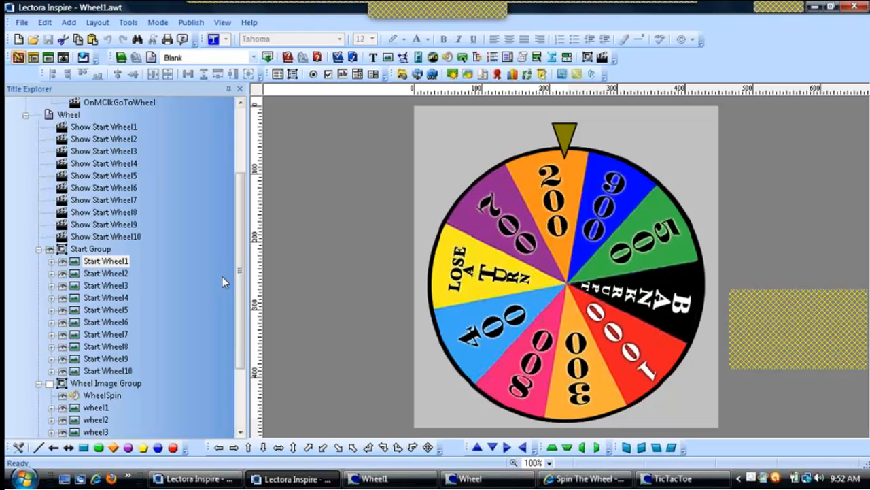
drag(236, 218, 236, 227)
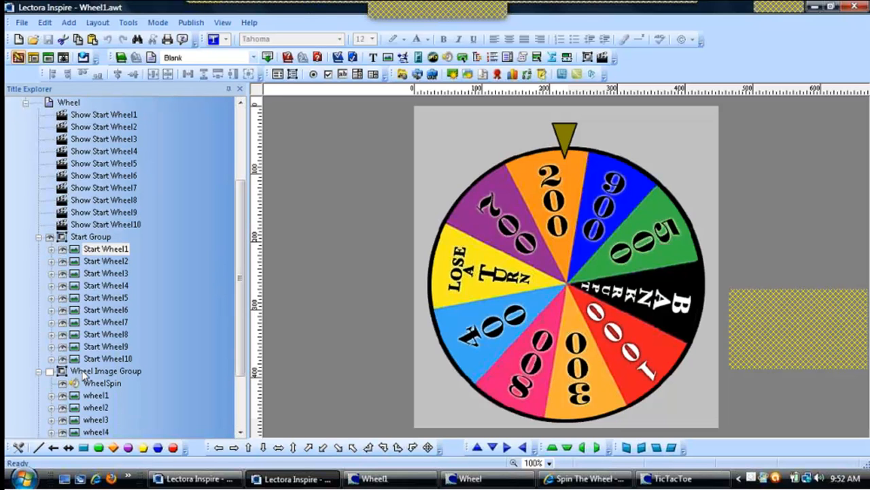
click(38, 237)
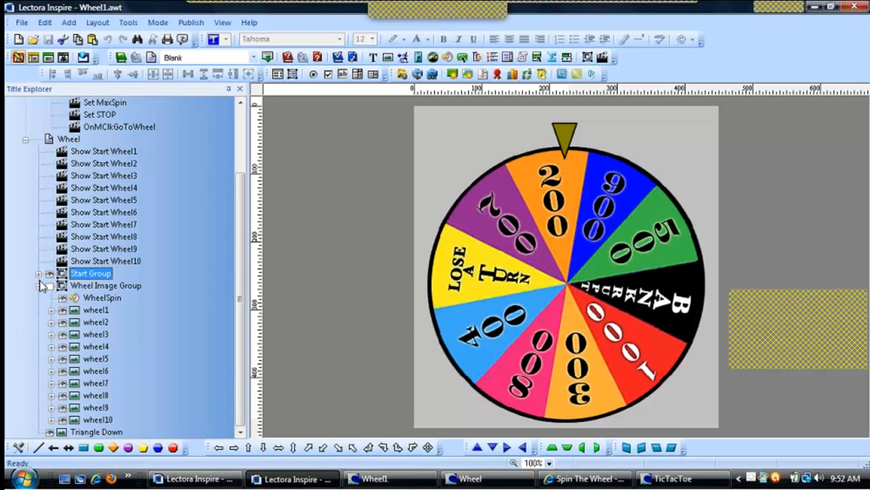
click(38, 286)
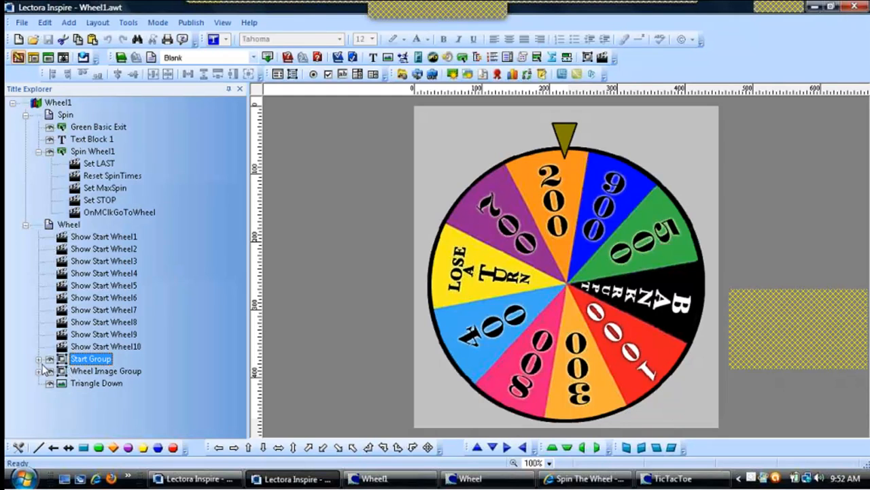
click(39, 358)
click(39, 310)
click(39, 370)
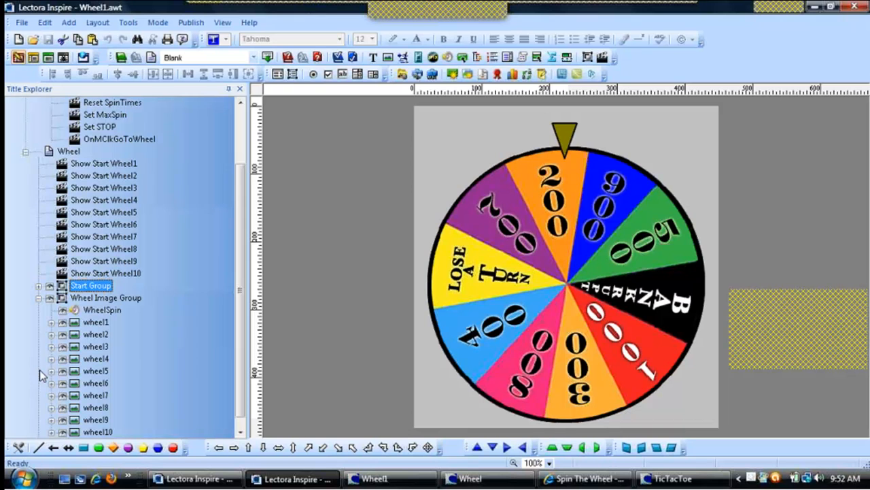
click(39, 298)
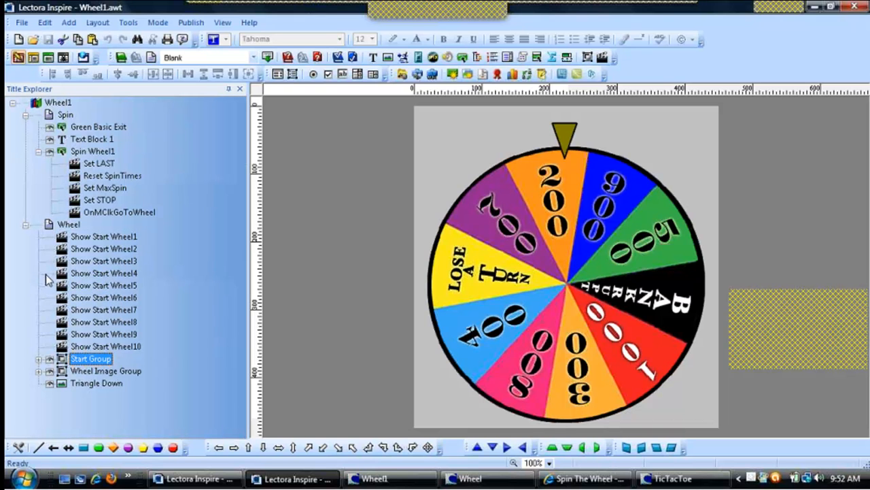
click(26, 115)
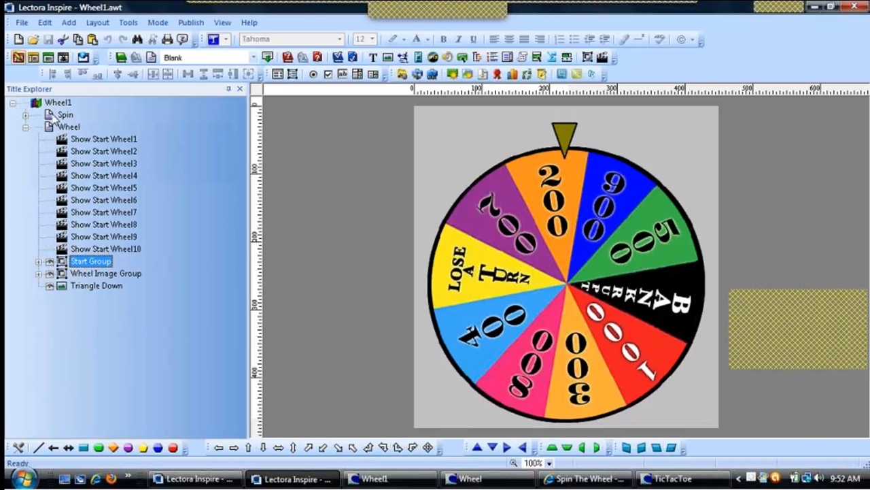
Open the Spin page and review the Set MaxSpin and Set STOP action properties on the Spin Wheel1 button
click(52, 117)
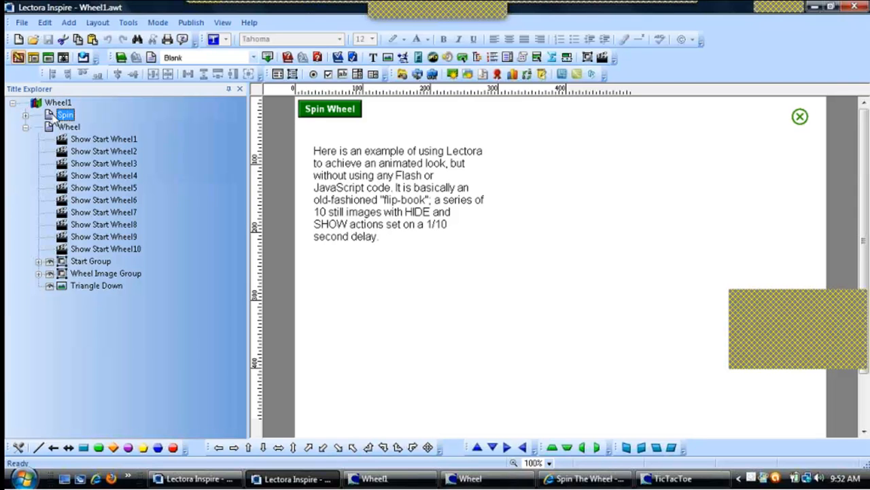
click(353, 111)
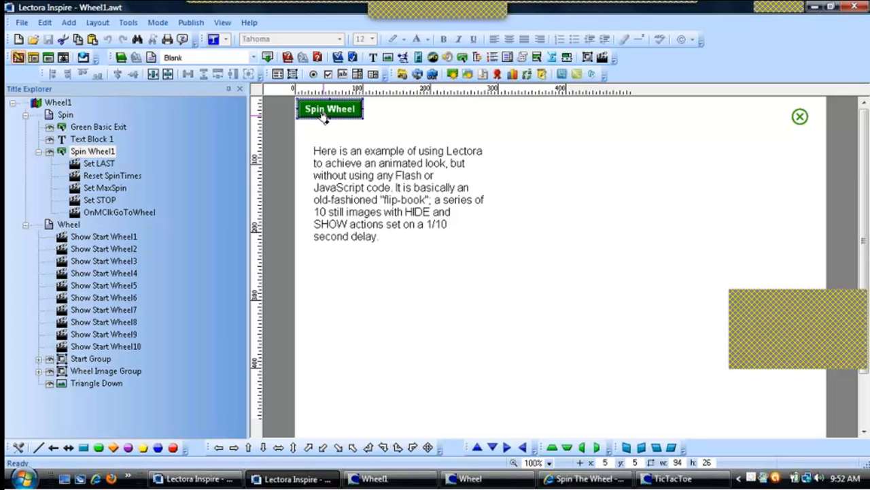
double_click(96, 189)
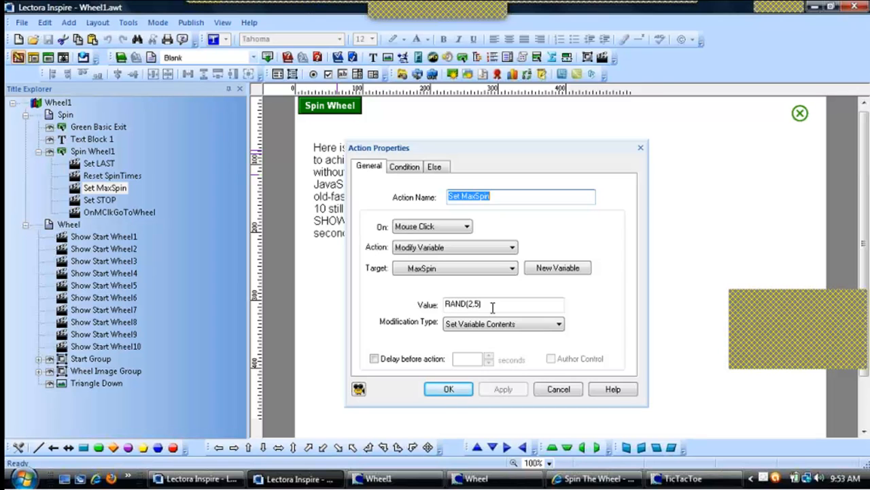
click(447, 387)
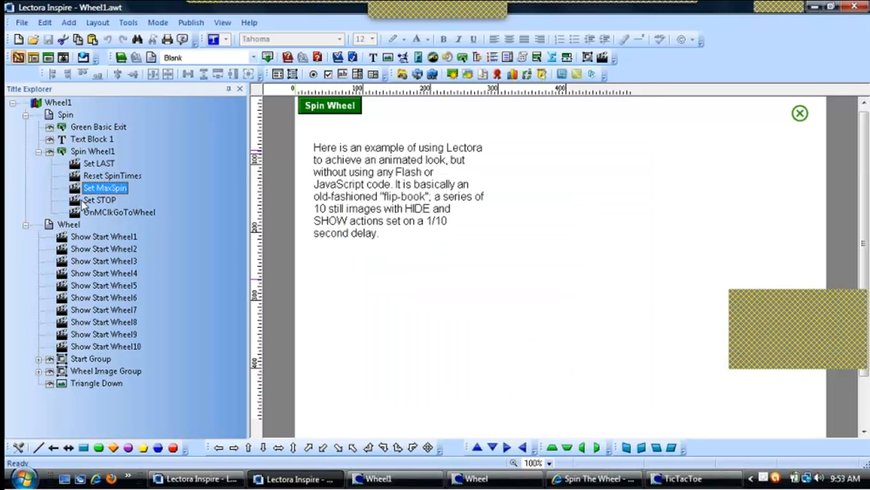
double_click(87, 201)
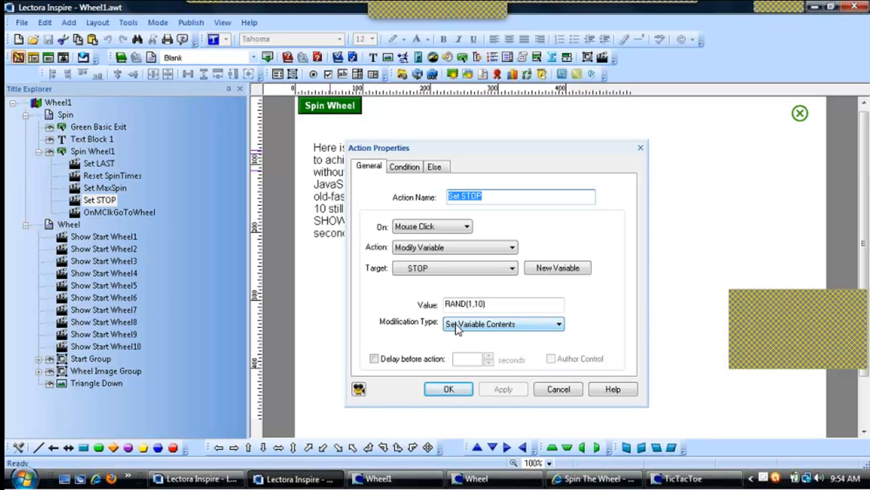
click(463, 393)
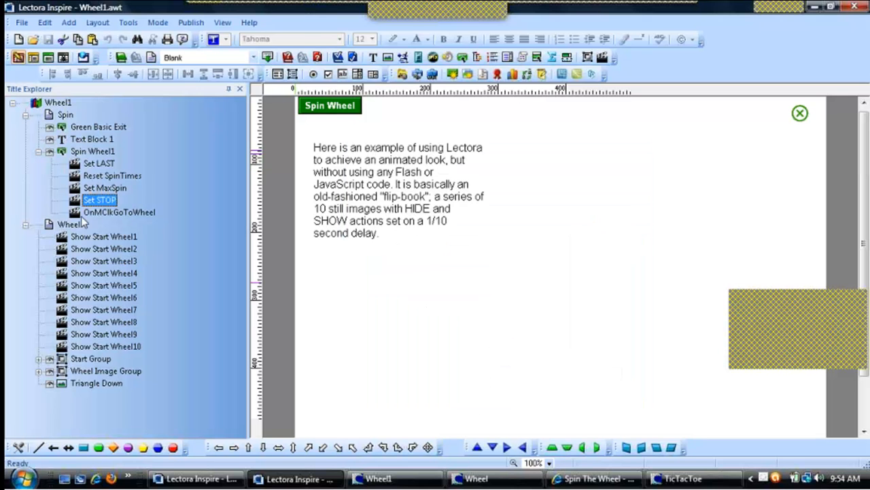
Open the Wheel page, expand Start Group and select each Start Wheel image in turn
click(68, 224)
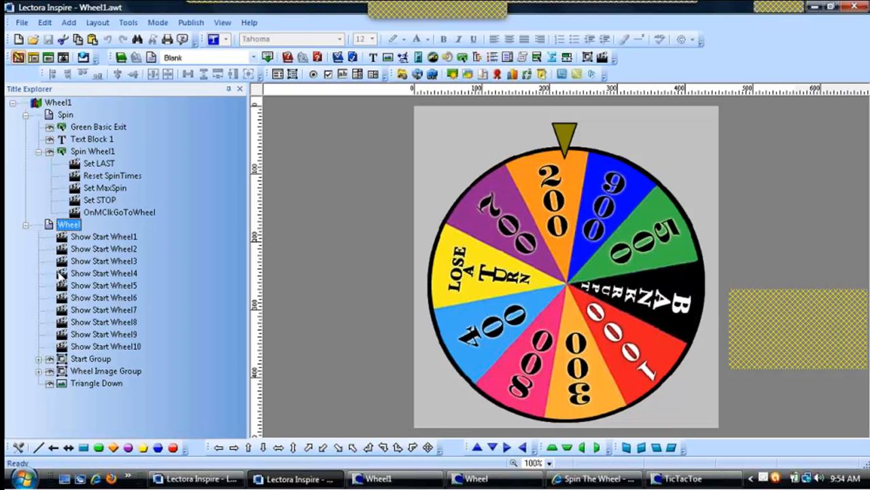
click(39, 359)
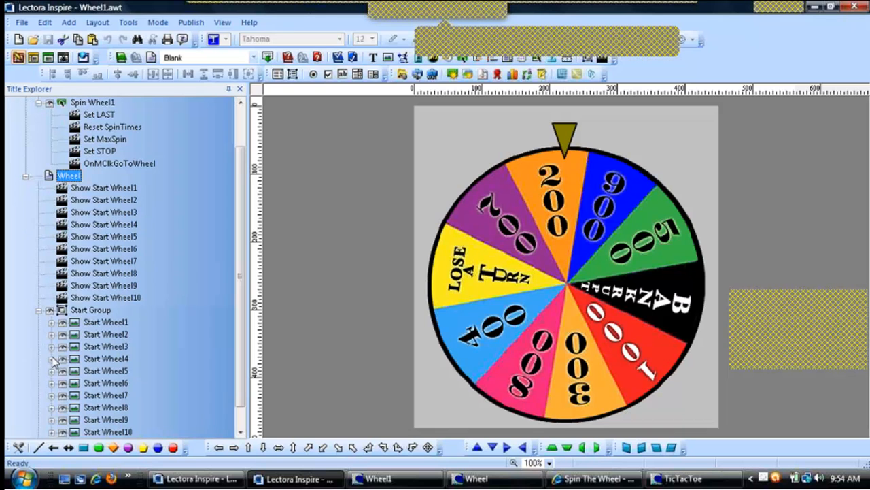
click(73, 325)
click(86, 338)
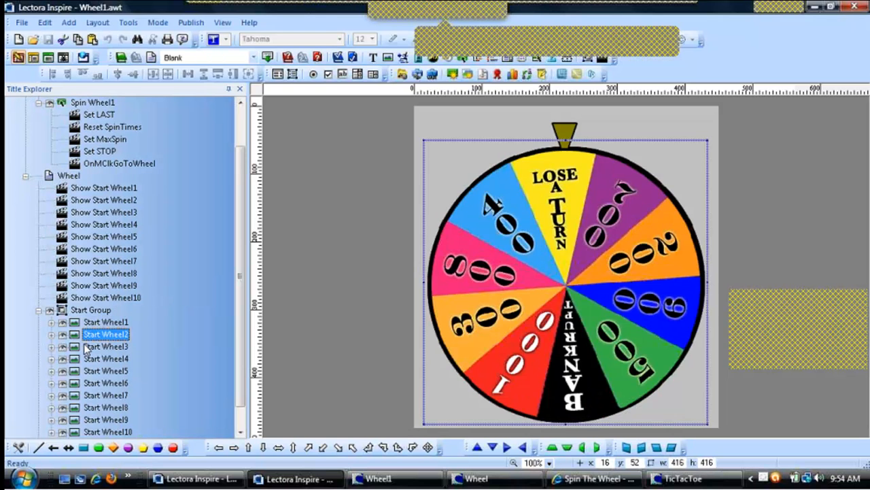
click(84, 345)
click(85, 359)
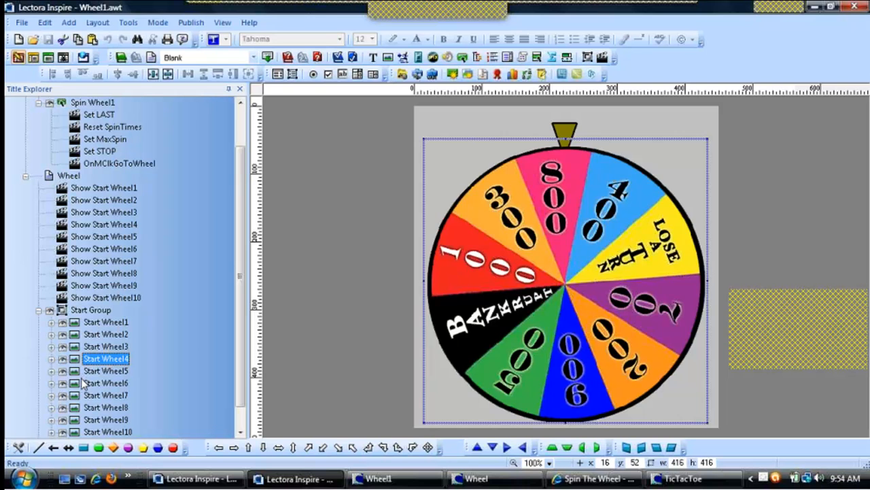
click(85, 382)
click(91, 397)
click(93, 408)
click(92, 420)
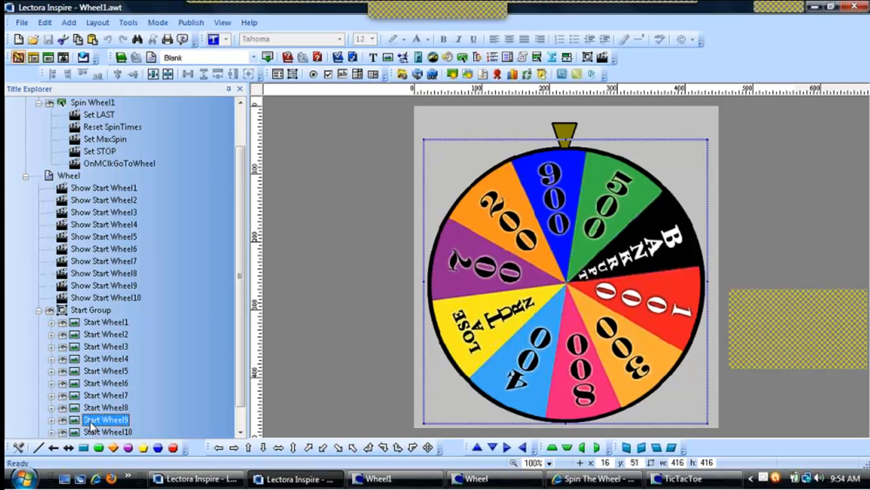
click(93, 433)
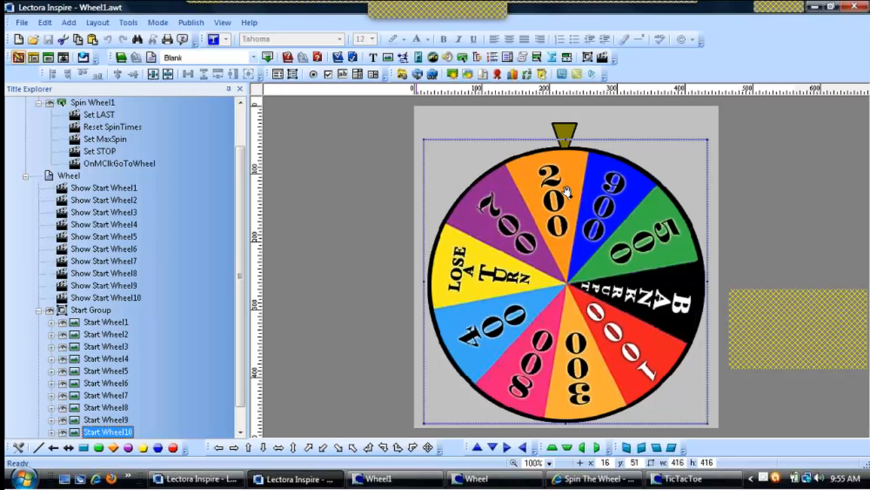
Expand the Wheel Image Group and select several wheel and Start Wheel images to compare them
drag(244, 194, 238, 220)
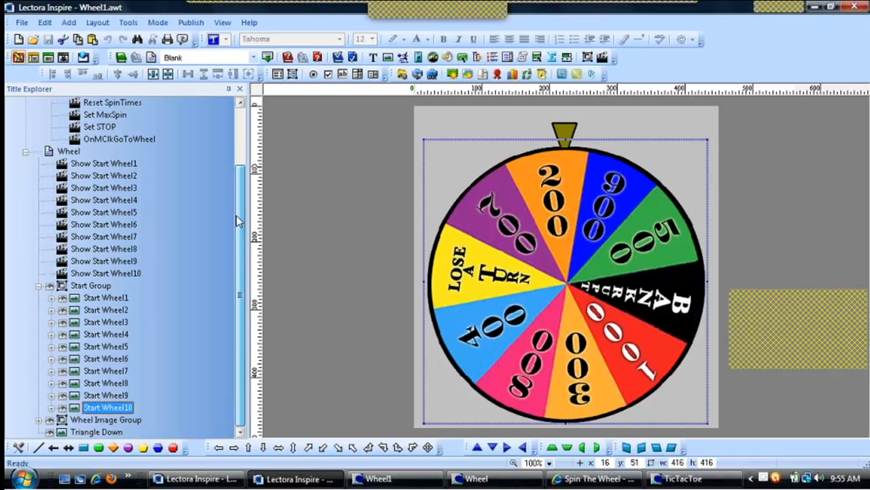
click(39, 420)
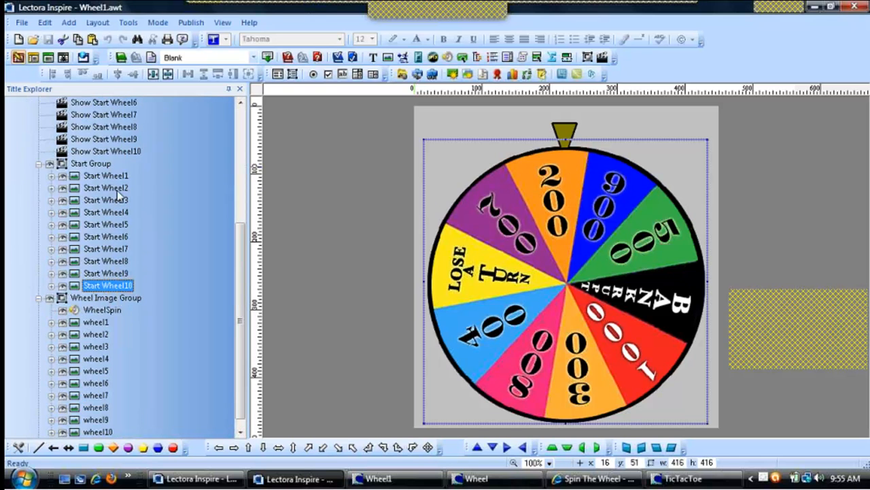
click(93, 333)
click(87, 383)
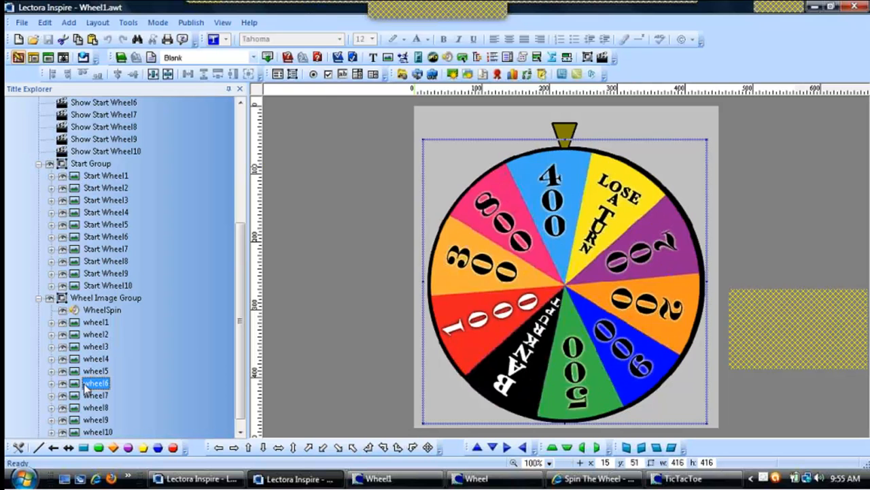
click(94, 408)
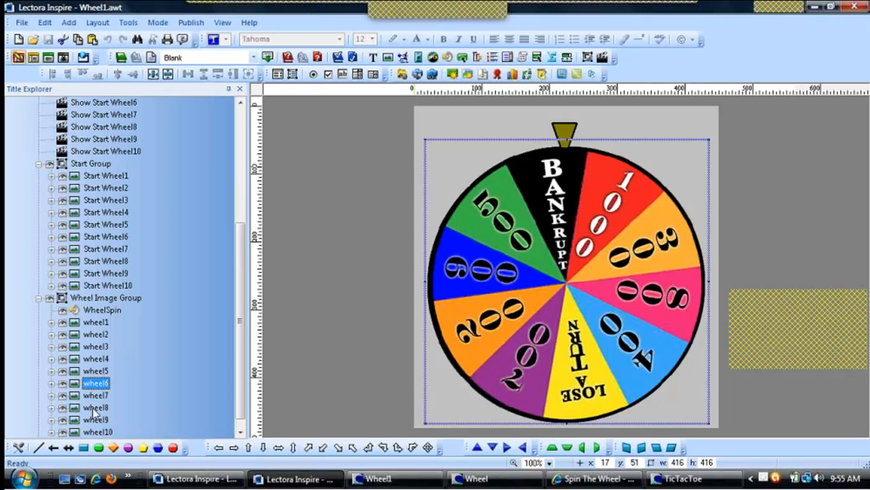
click(106, 187)
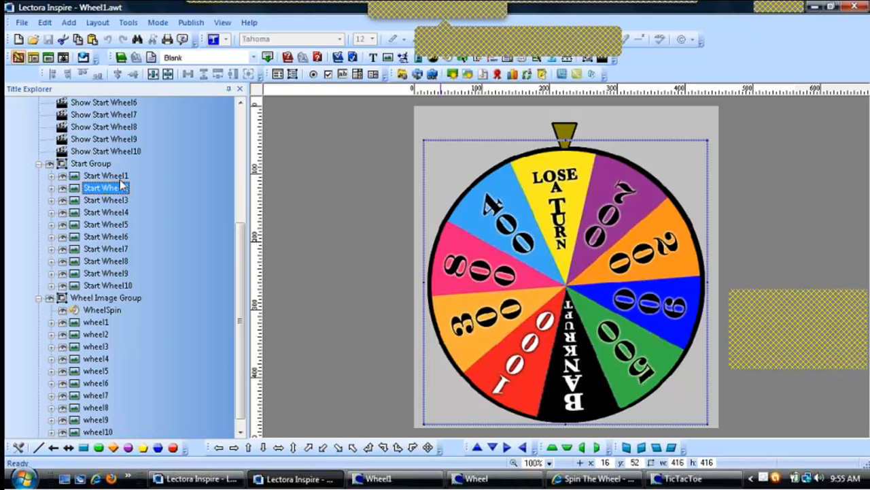
click(115, 177)
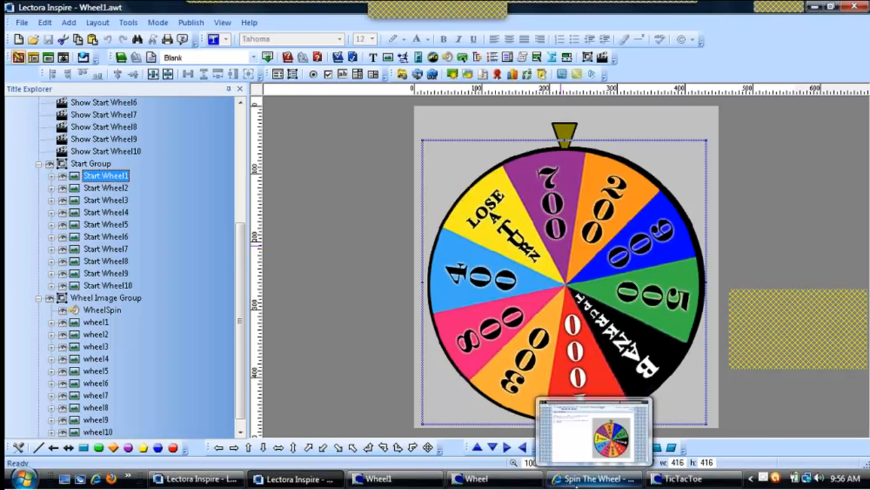
Switch back to the published course in the browser and advance to the Thank You page
click(577, 480)
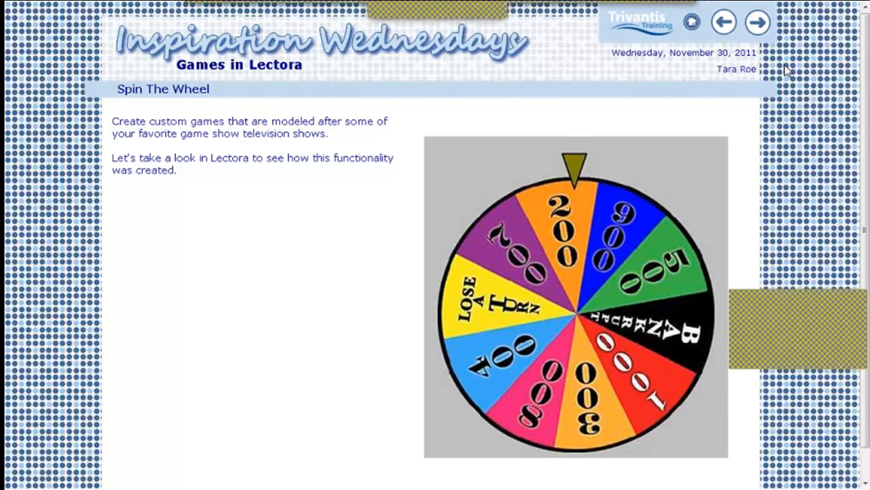
click(763, 30)
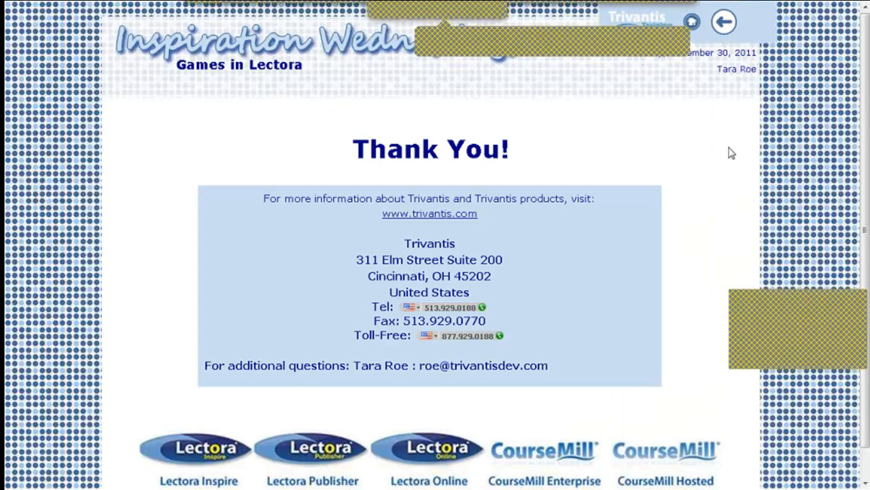